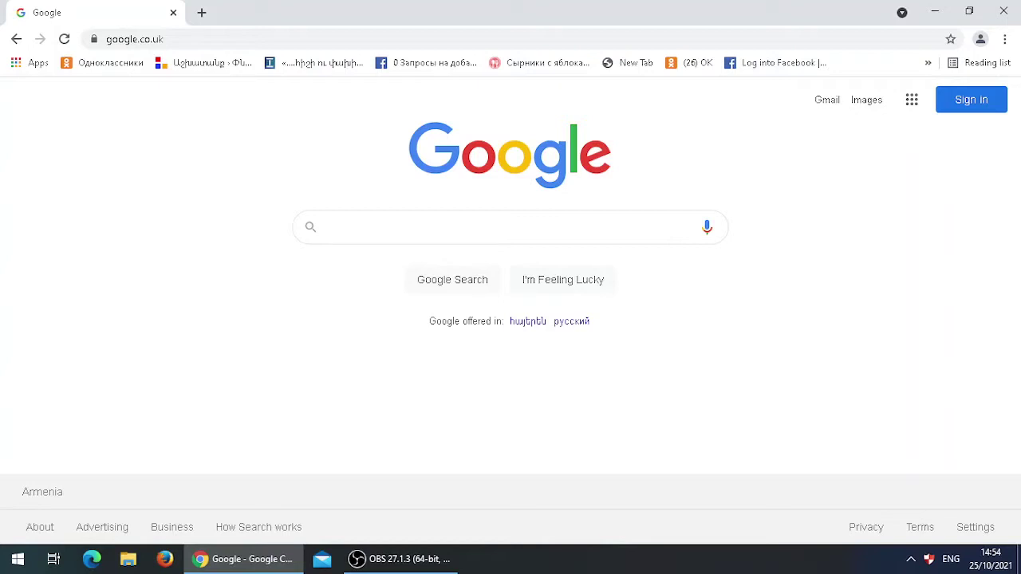
# - Search Google for "osemosys and flextool" and open the open.edu course result "Energy and Flexibility Modelling: OSeMOSYS & FlexTool"
pyautogui.click(511, 227)
pyautogui.write('ose')
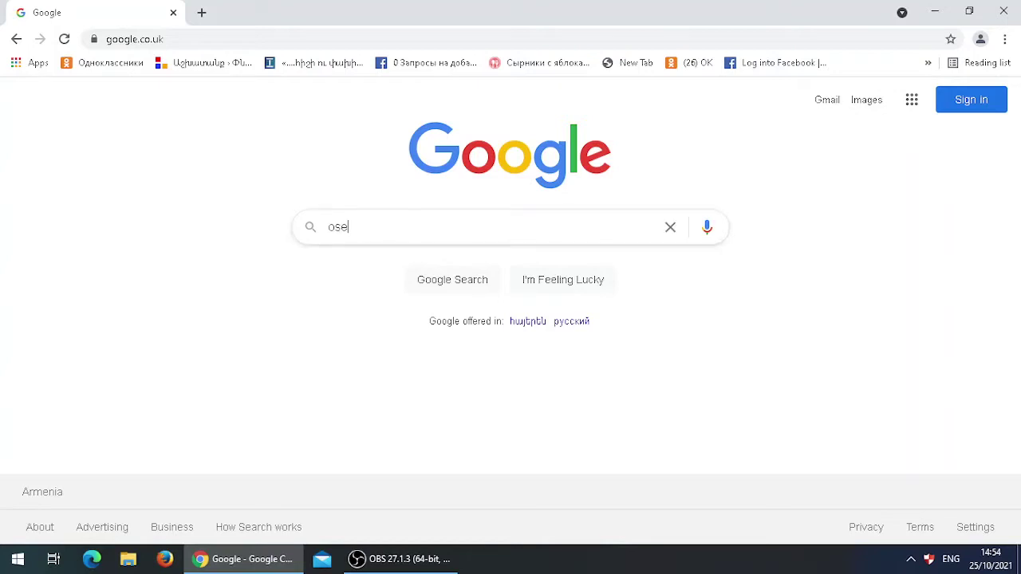
pyautogui.write('mosys an')
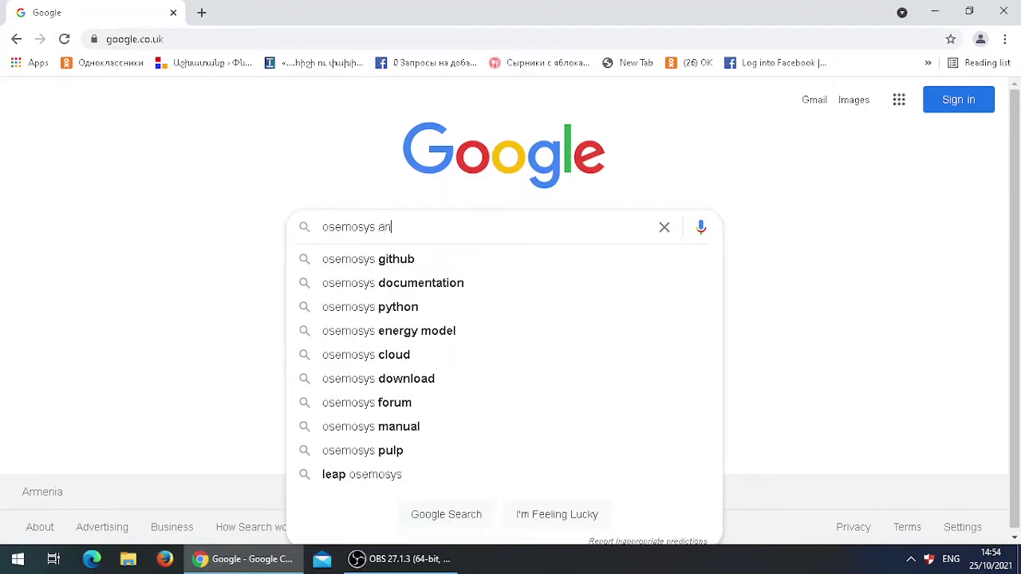
pyautogui.write('d fe')
pyautogui.press('BackSpace')
pyautogui.write('k')
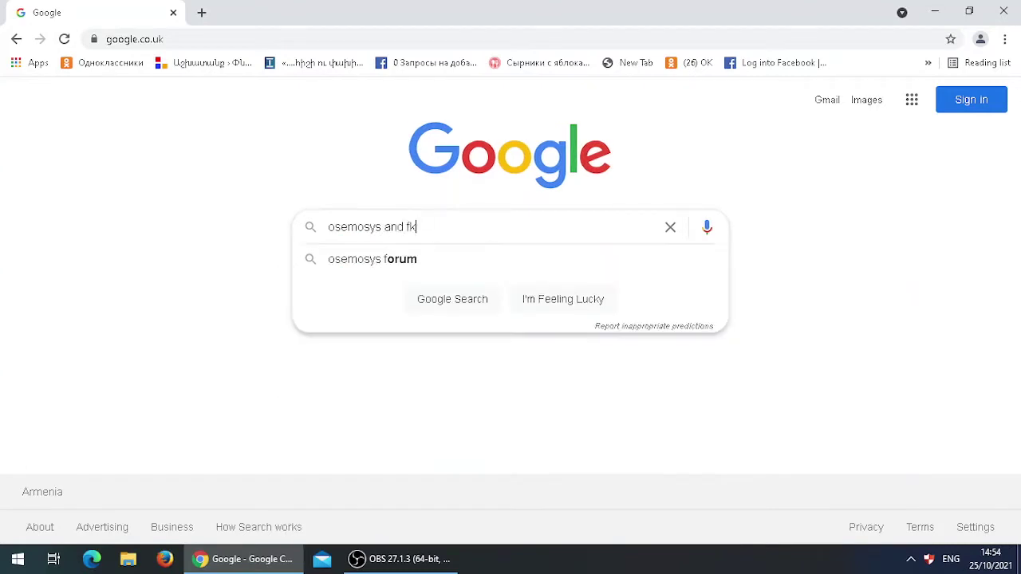
pyautogui.press('BackSpace')
pyautogui.write('lextoo')
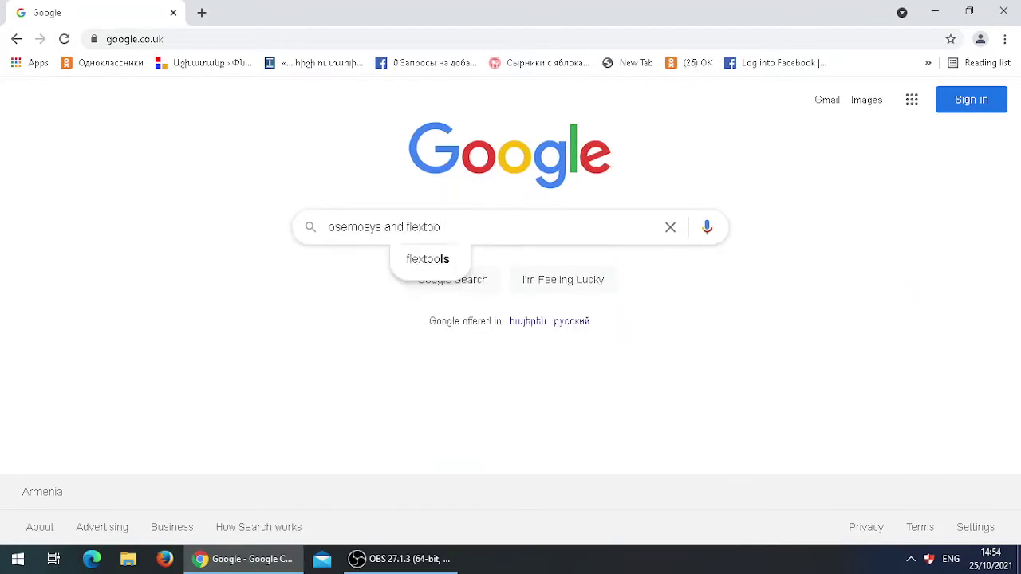
pyautogui.write('l')
pyautogui.press('Return')
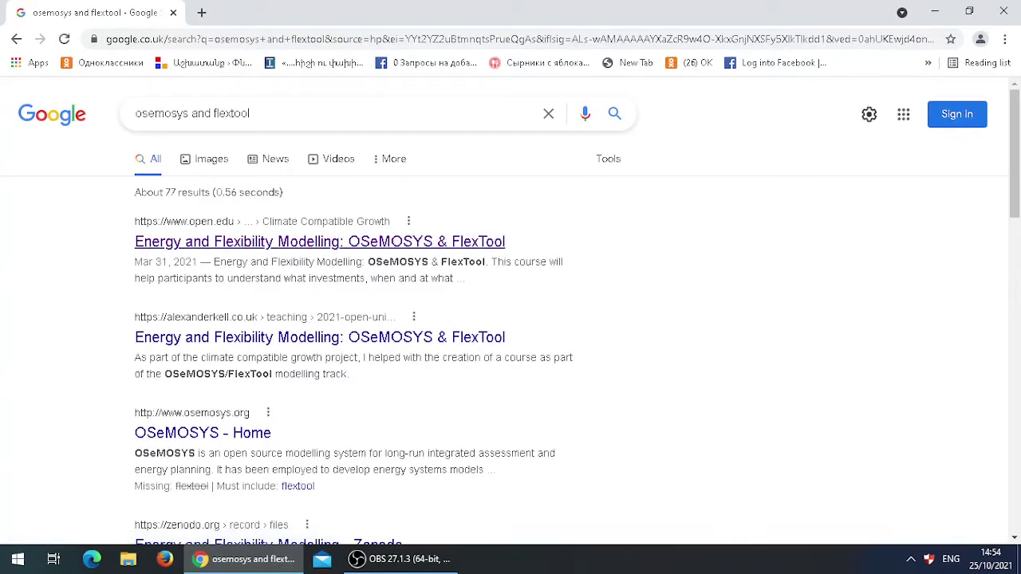
pyautogui.click(319, 240)
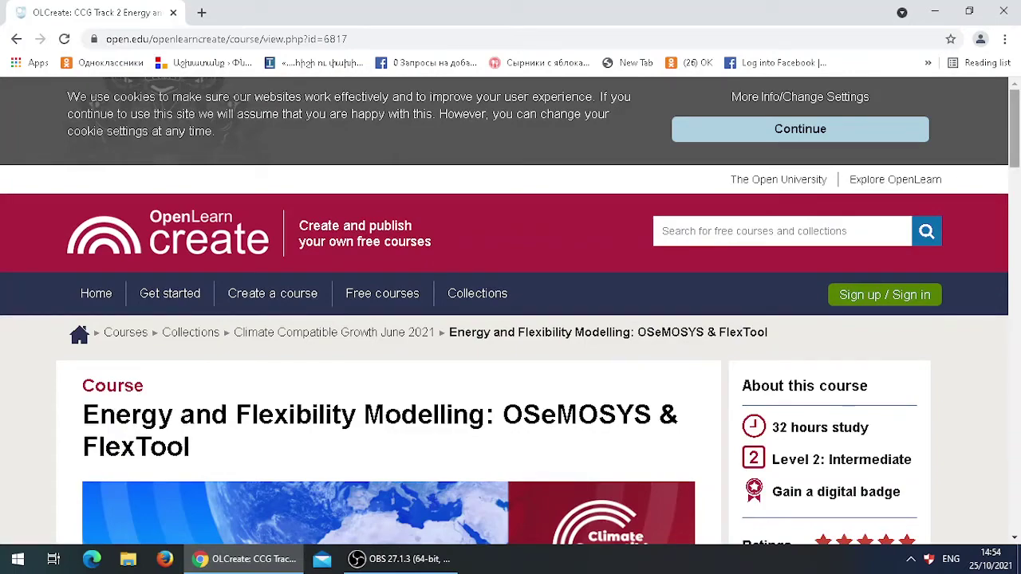
# - Open the Hands-on exercise 1 link under Lecture 2 in the course content
pyautogui.scroll(-3, 510, 311)
pyautogui.scroll(-4, 511, 311)
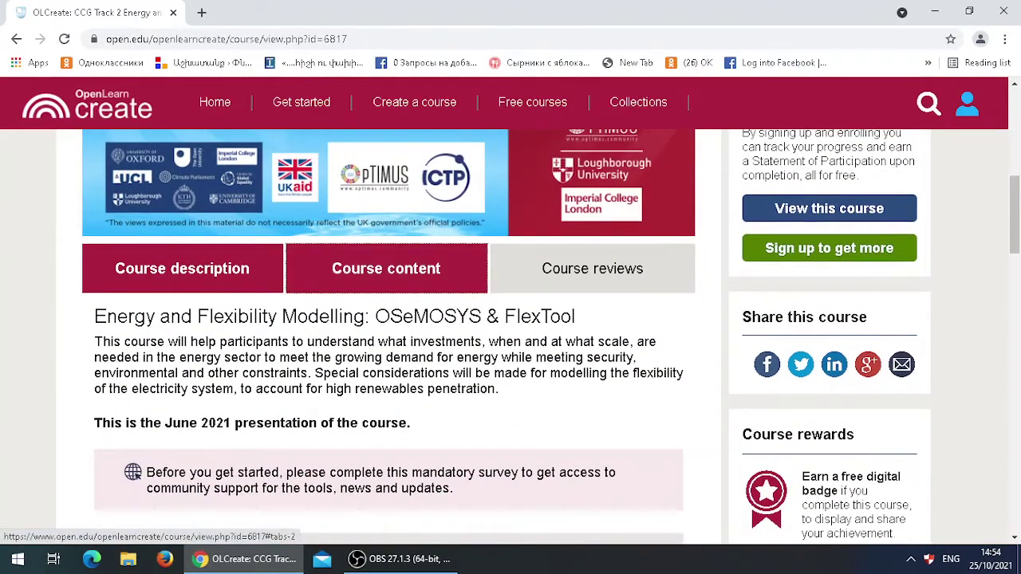
pyautogui.click(386, 268)
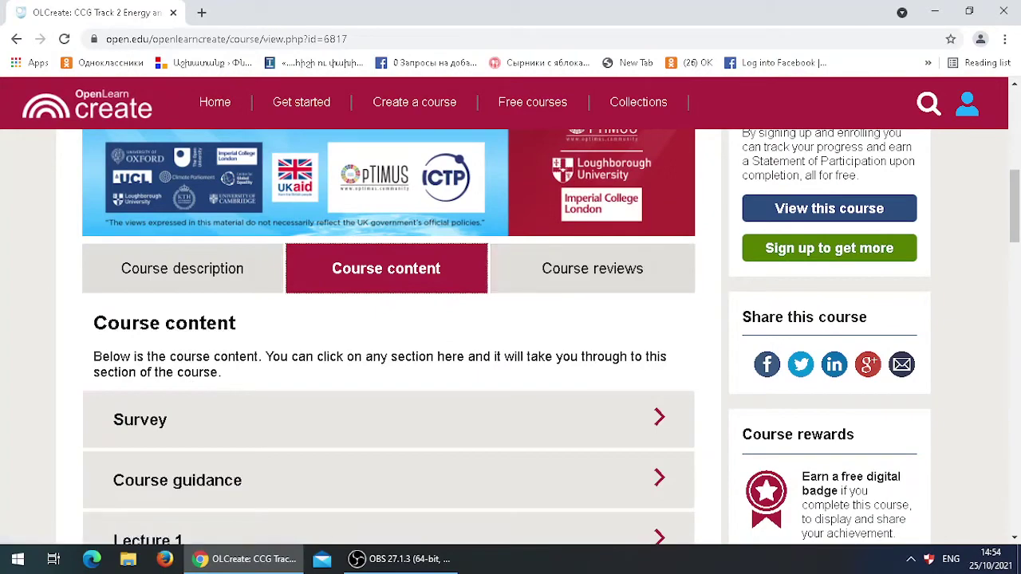
pyautogui.scroll(-3, 510, 335)
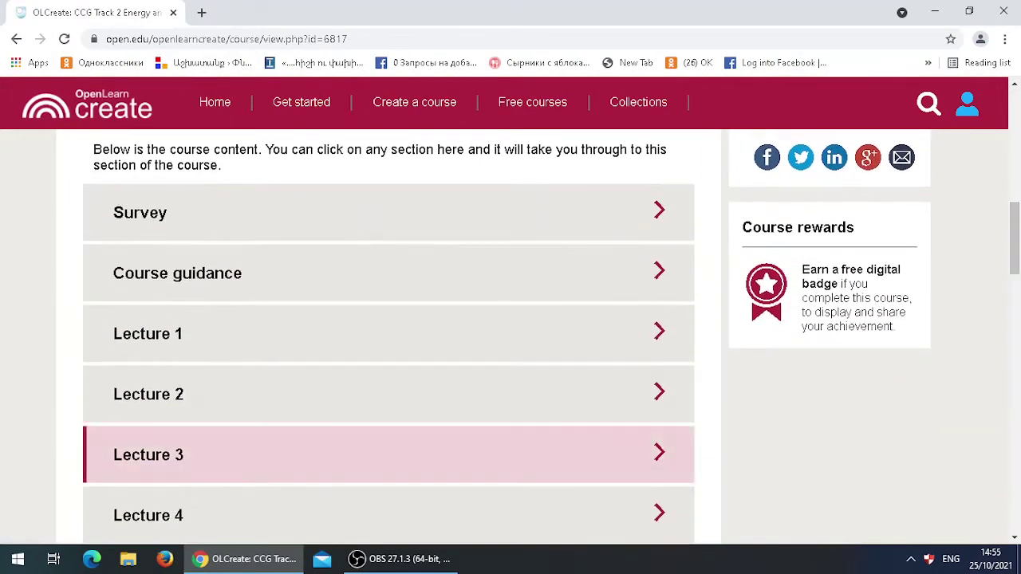
pyautogui.click(383, 394)
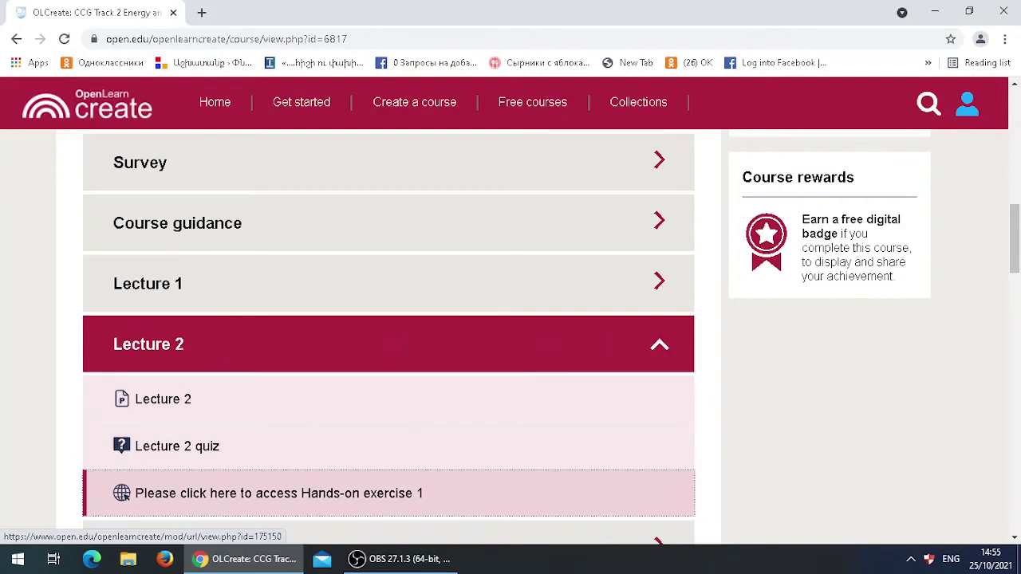
pyautogui.click(279, 493)
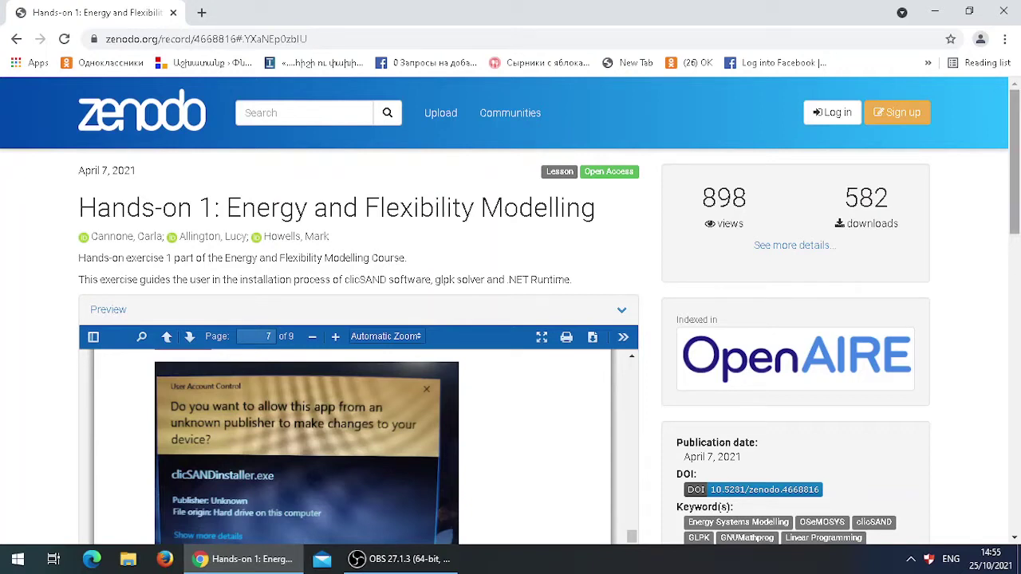
# - Download "Hands-on 1 (3.1.).pdf" from the Zenodo record's files and open the downloaded copy
pyautogui.moveTo(1015, 162); pyautogui.dragTo(1015, 292)
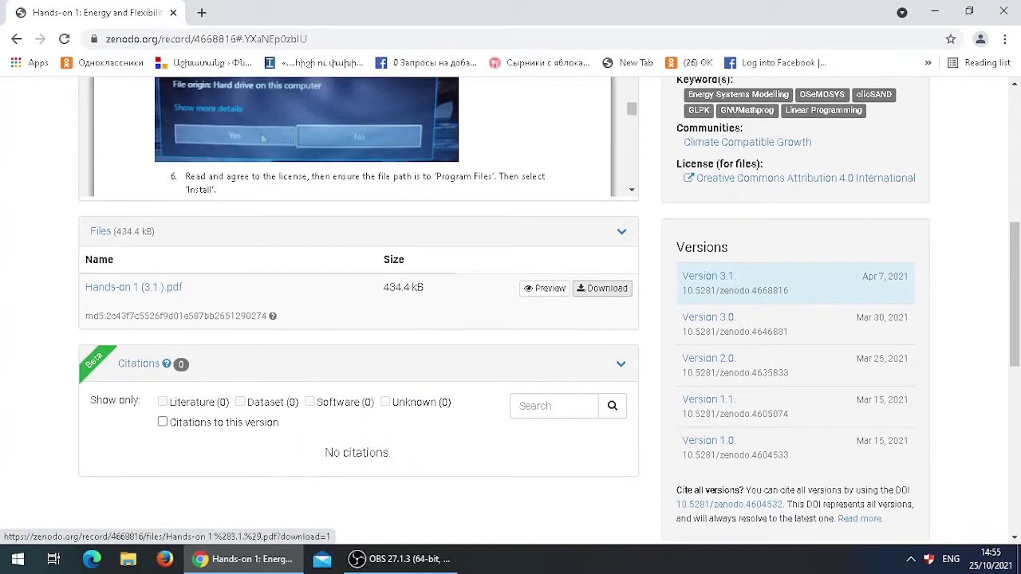
pyautogui.click(602, 288)
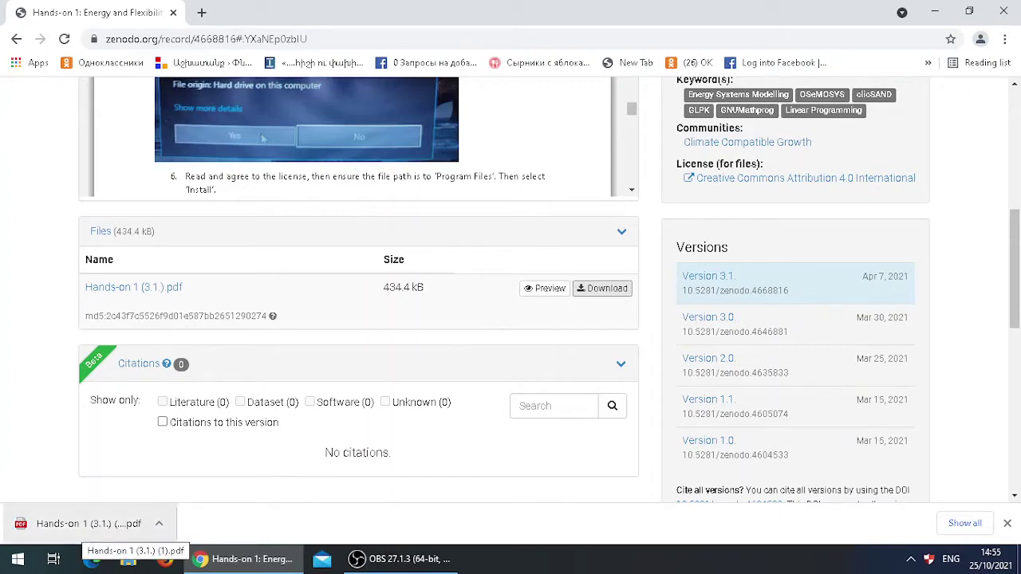
pyautogui.click(111, 524)
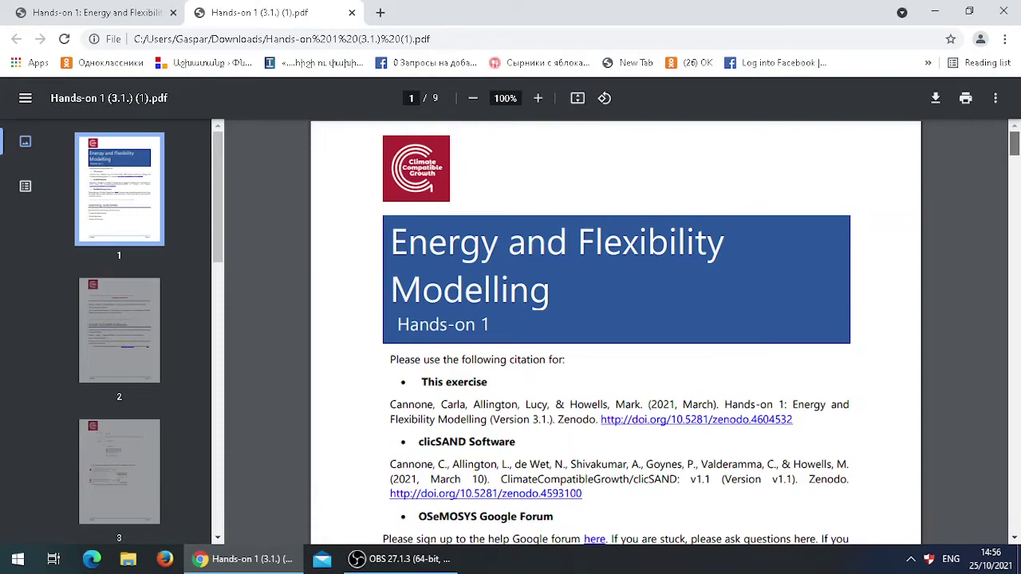
# - Download clicSANDinstaller.exe through its link in the PDF's "Install clicSAND Software" section
pyautogui.scroll(-10, 615, 331)
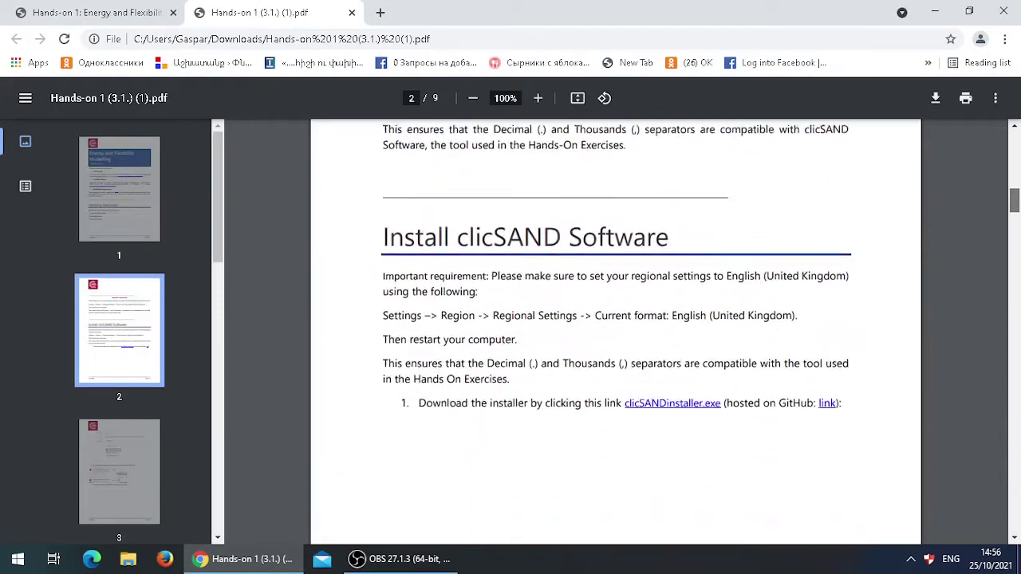
pyautogui.scroll(-2, 615, 332)
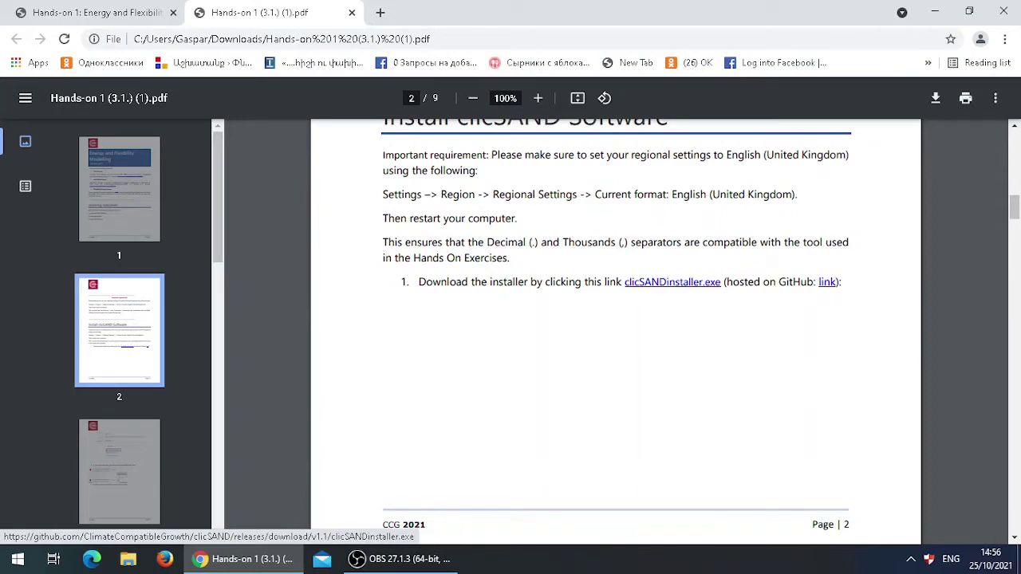
pyautogui.click(672, 282)
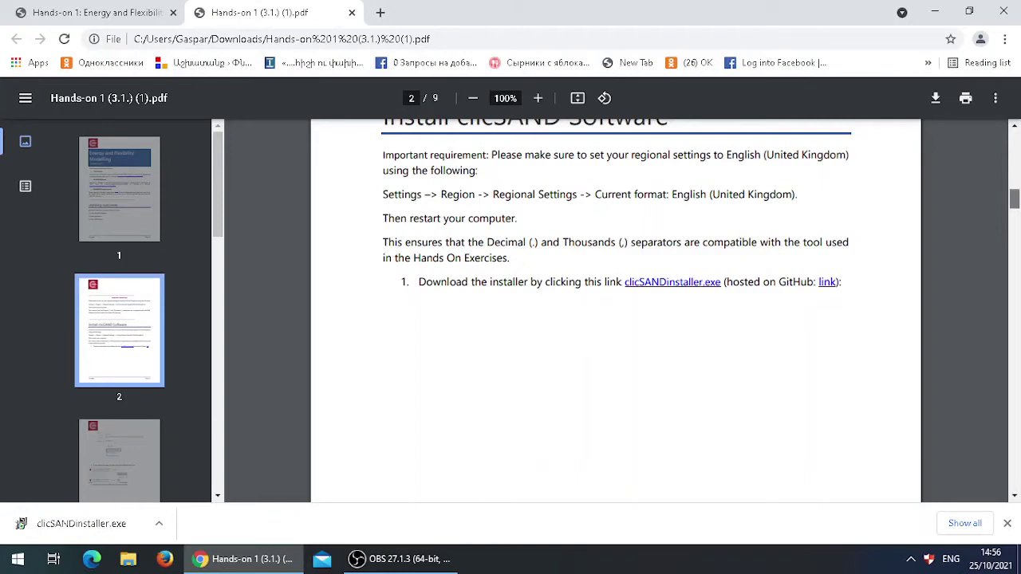
# - Run the downloaded clicSAND installer with permission to make changes, accept the license, install into C:\Program Files\clicSAND and close the setup
pyautogui.scroll(-9, 615, 311)
pyautogui.scroll(-3, 615, 311)
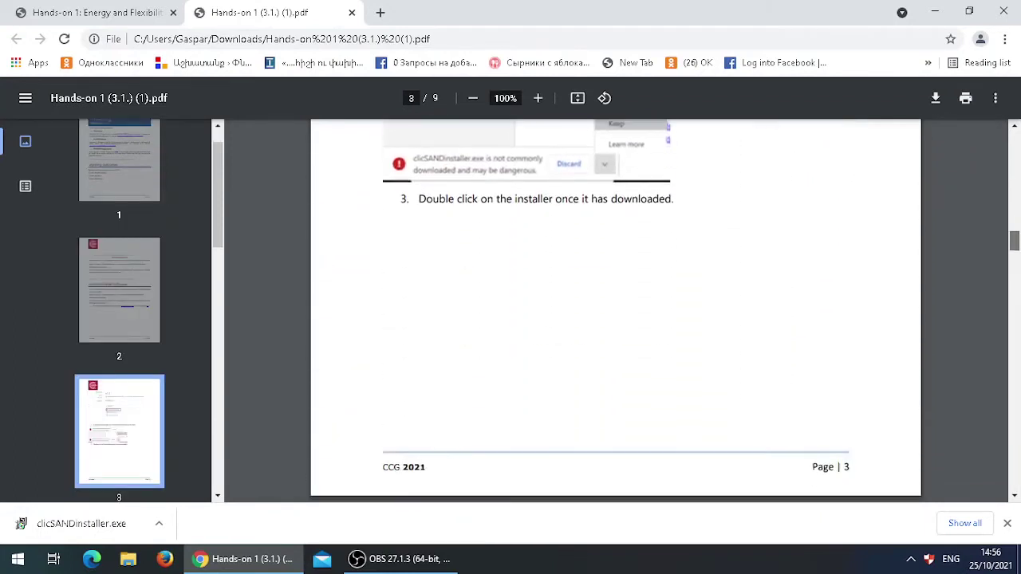
pyautogui.scroll(4, 615, 311)
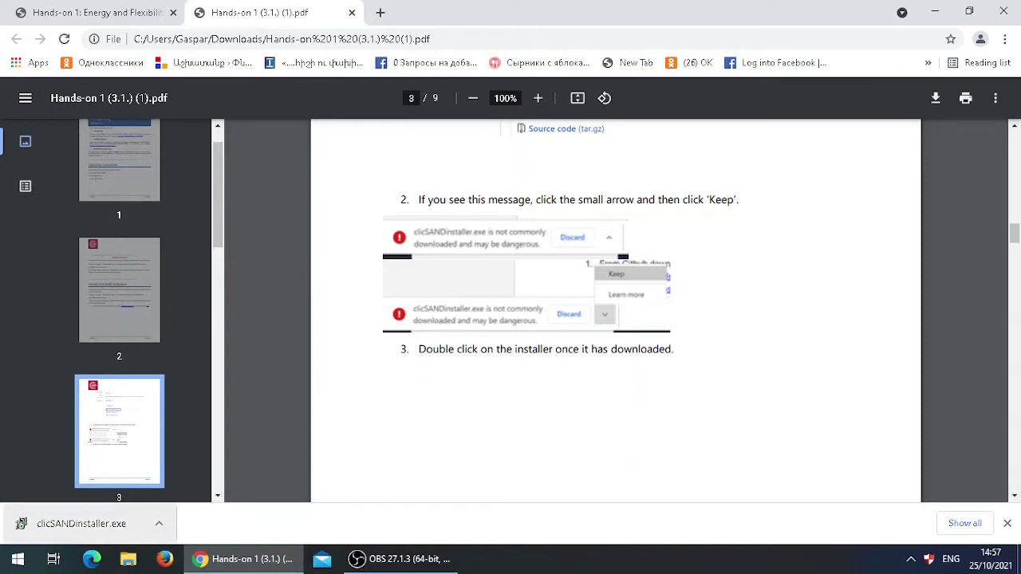
pyautogui.click(80, 523)
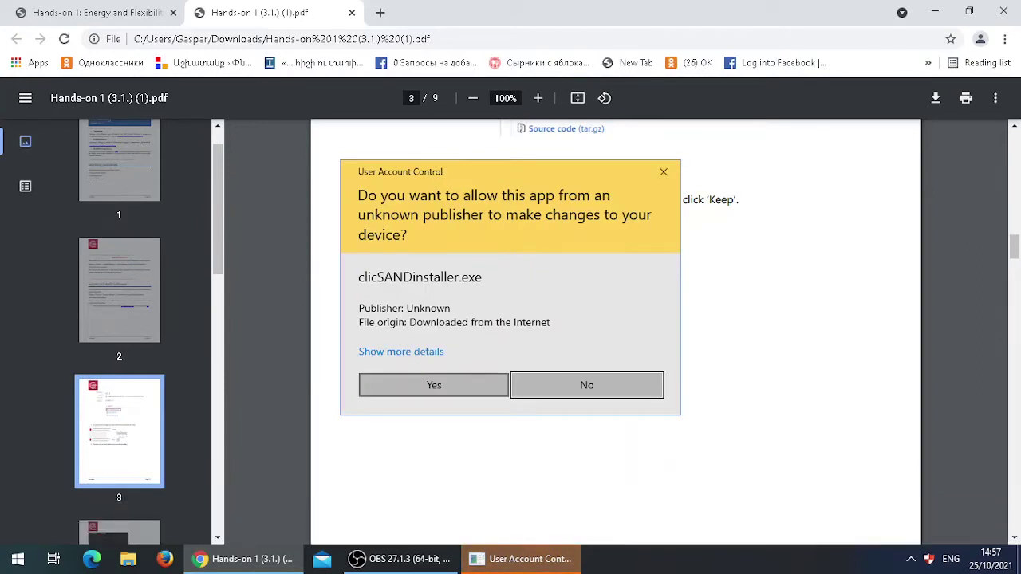
pyautogui.click(434, 384)
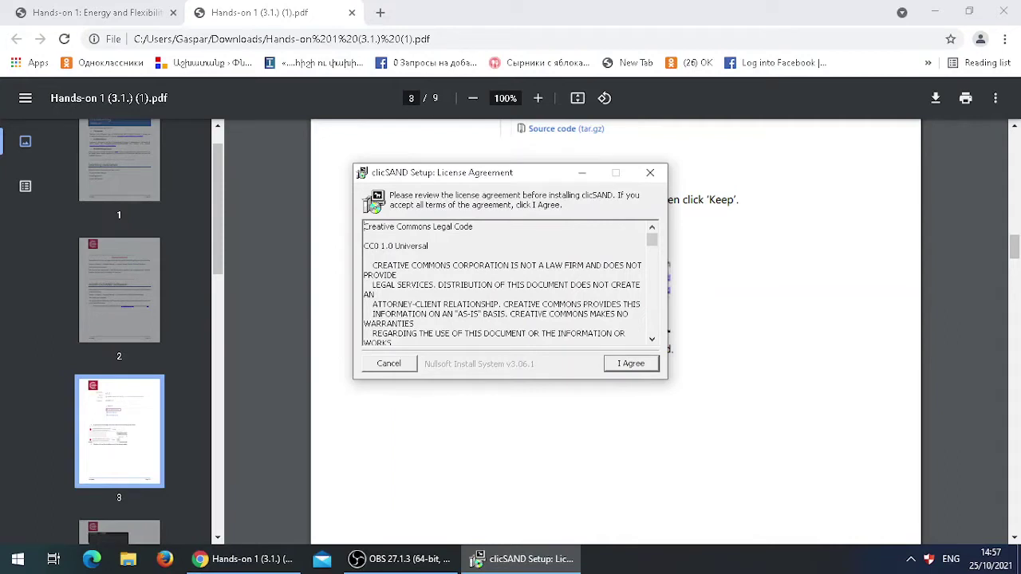
pyautogui.press('Return')
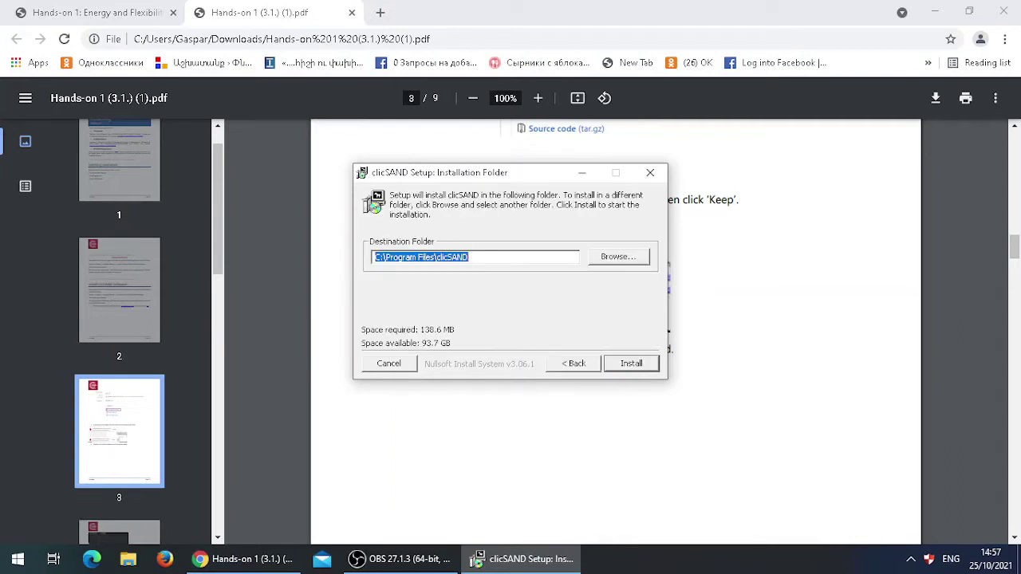
pyautogui.press('Return')
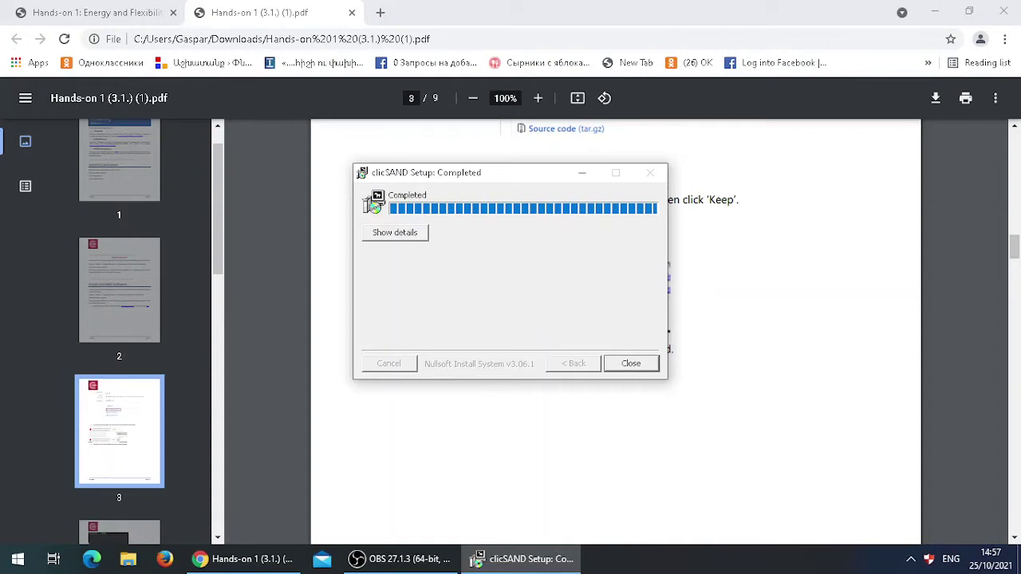
pyautogui.press('Return')
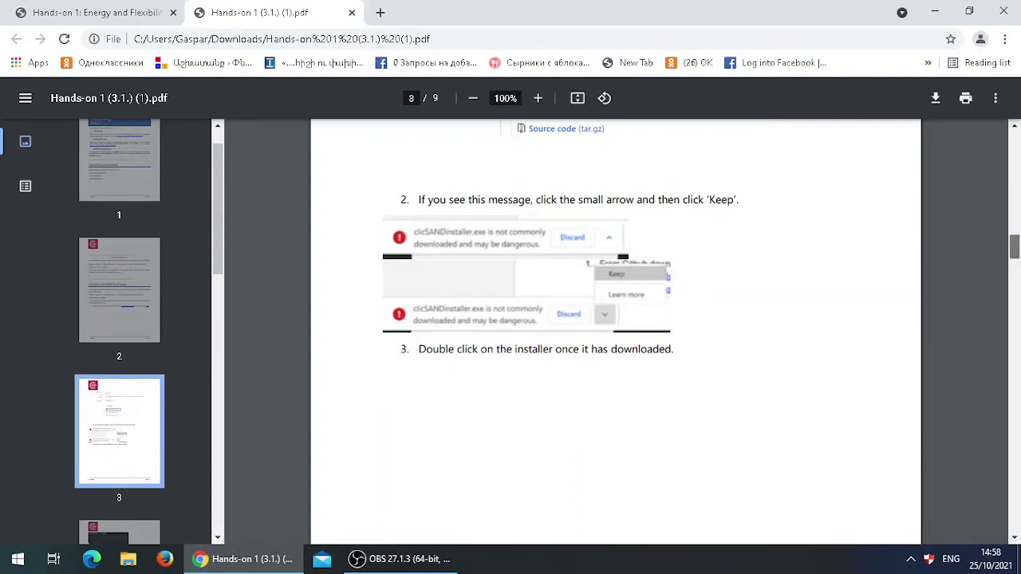
# - Review the remaining clicSAND installation instructions in the PDF, from running the installer through to opening clicSAND.exe
pyautogui.scroll(-6, 615, 331)
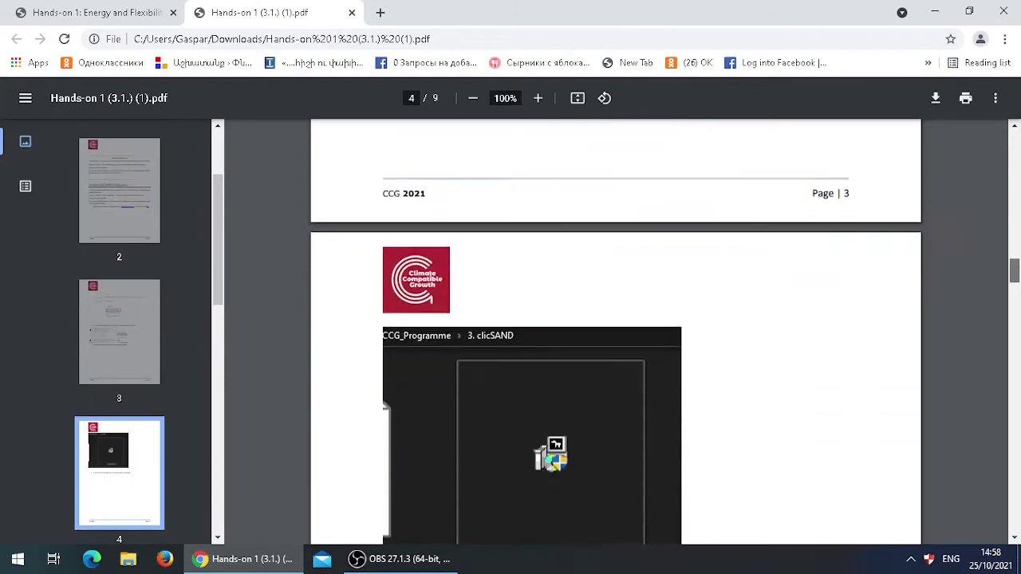
pyautogui.scroll(-2, 616, 331)
pyautogui.scroll(-6, 616, 331)
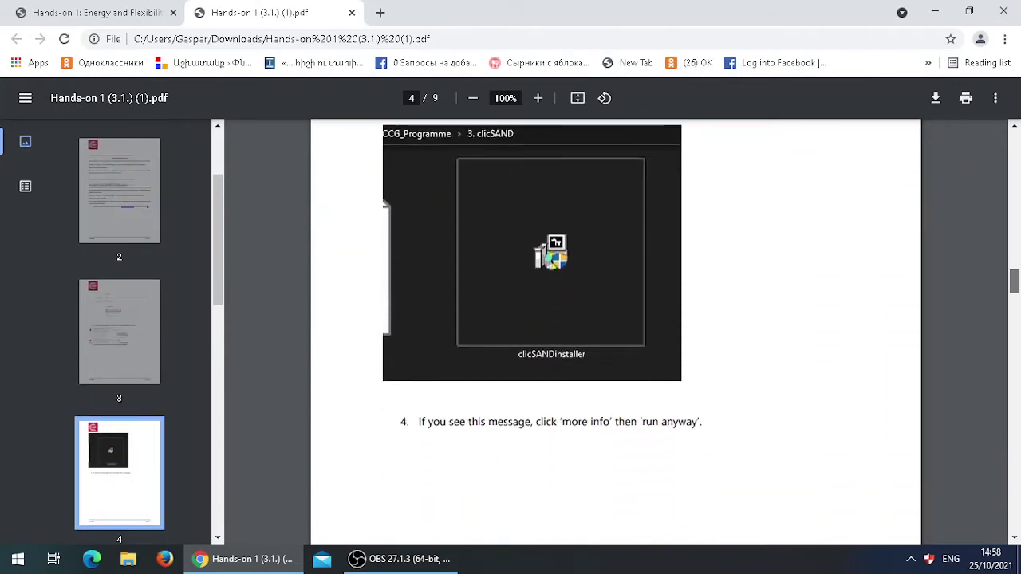
pyautogui.scroll(-3, 615, 331)
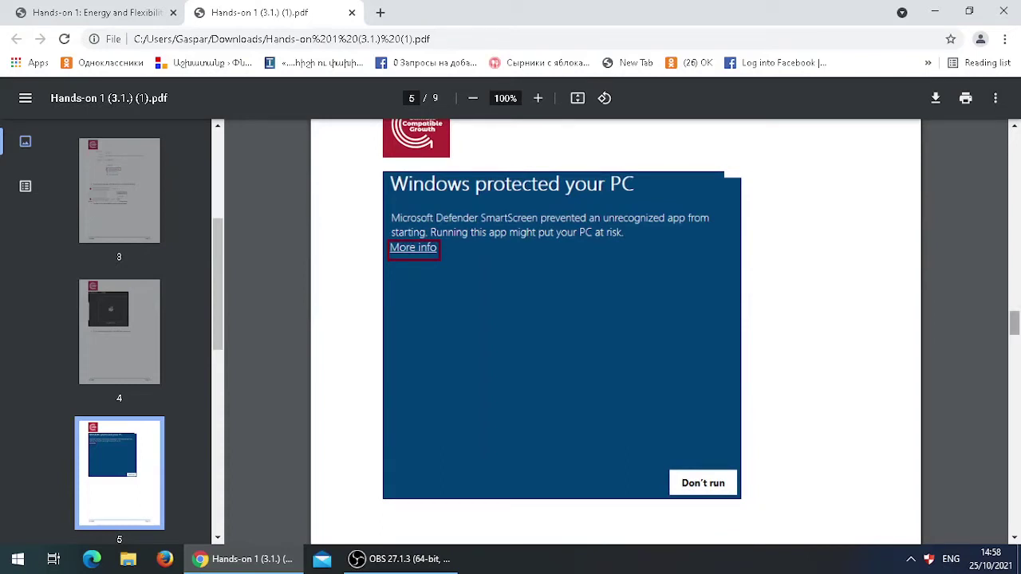
pyautogui.scroll(-4, 1015, 323)
pyautogui.scroll(-6, 615, 323)
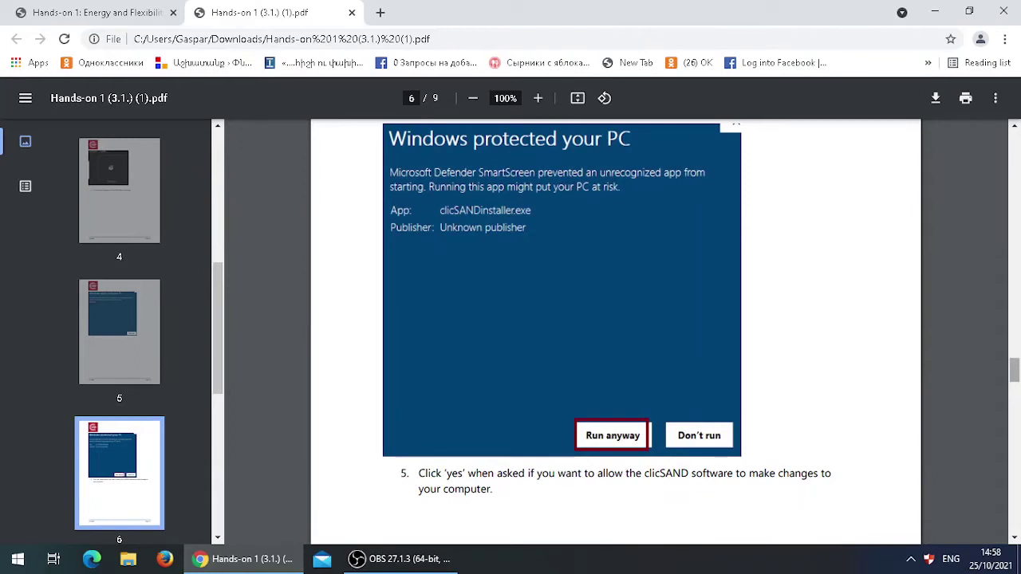
pyautogui.scroll(-7, 615, 331)
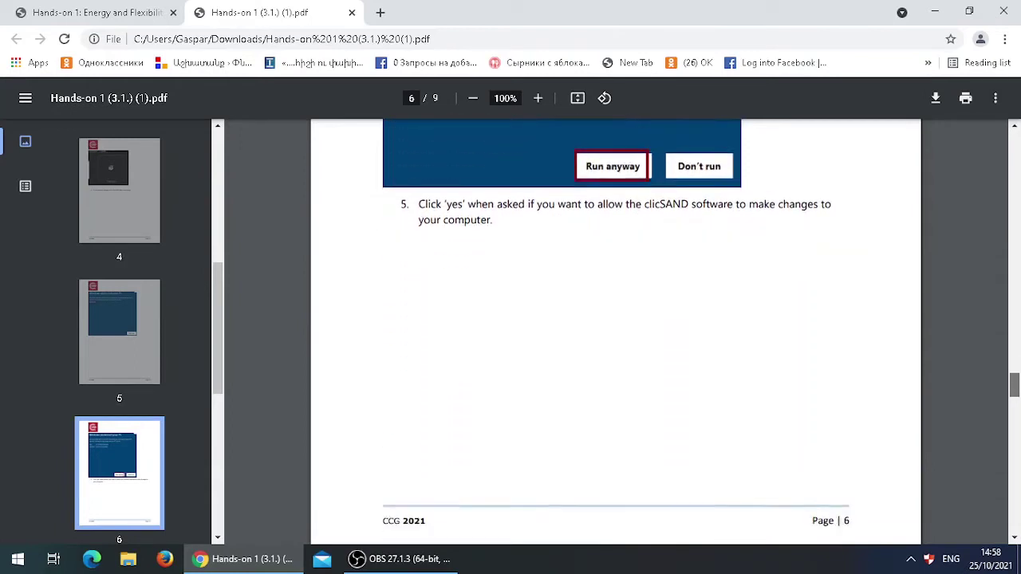
pyautogui.scroll(-3, 616, 331)
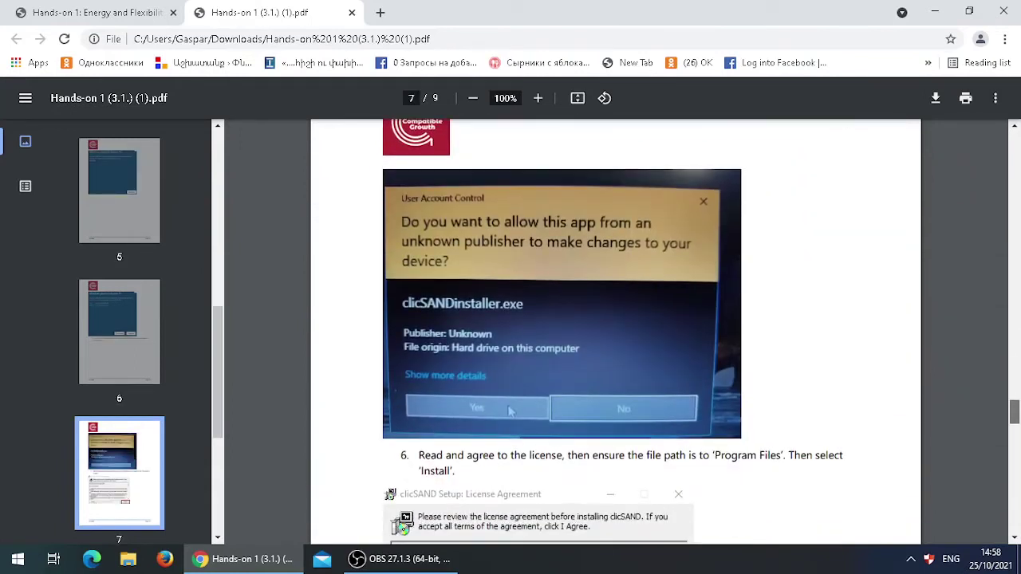
pyautogui.scroll(-3, 616, 331)
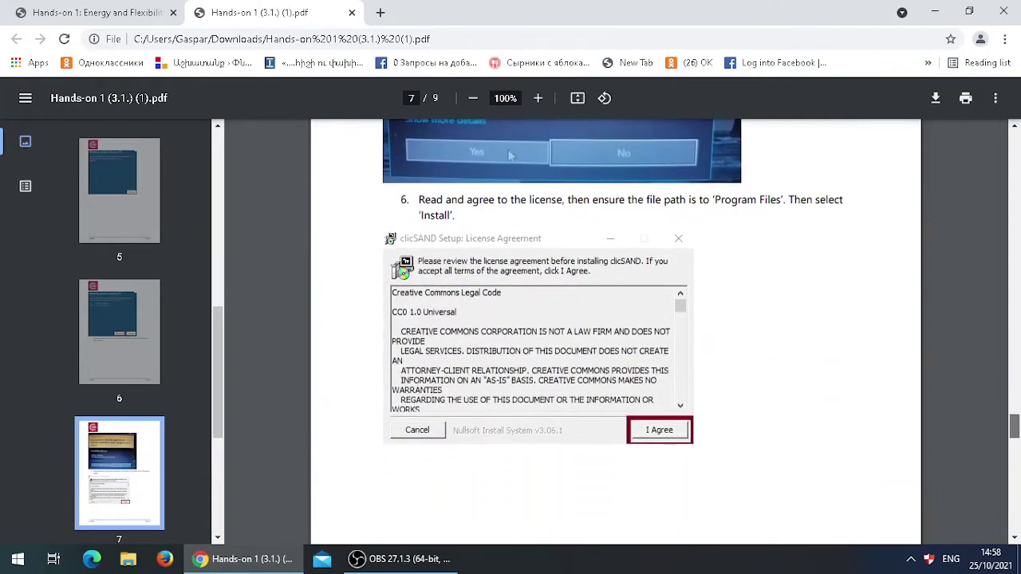
pyautogui.scroll(-5, 616, 331)
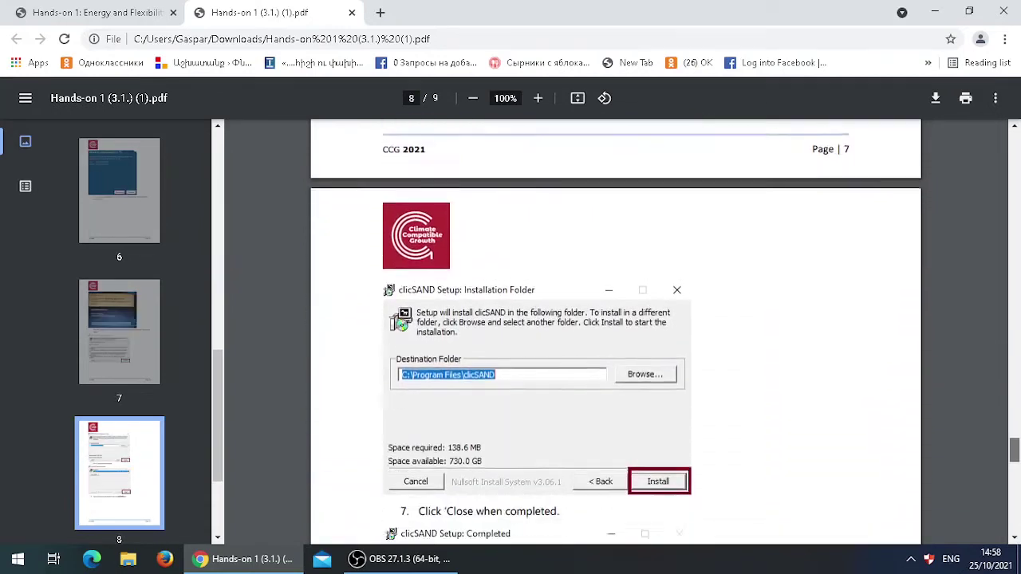
pyautogui.scroll(-3, 616, 331)
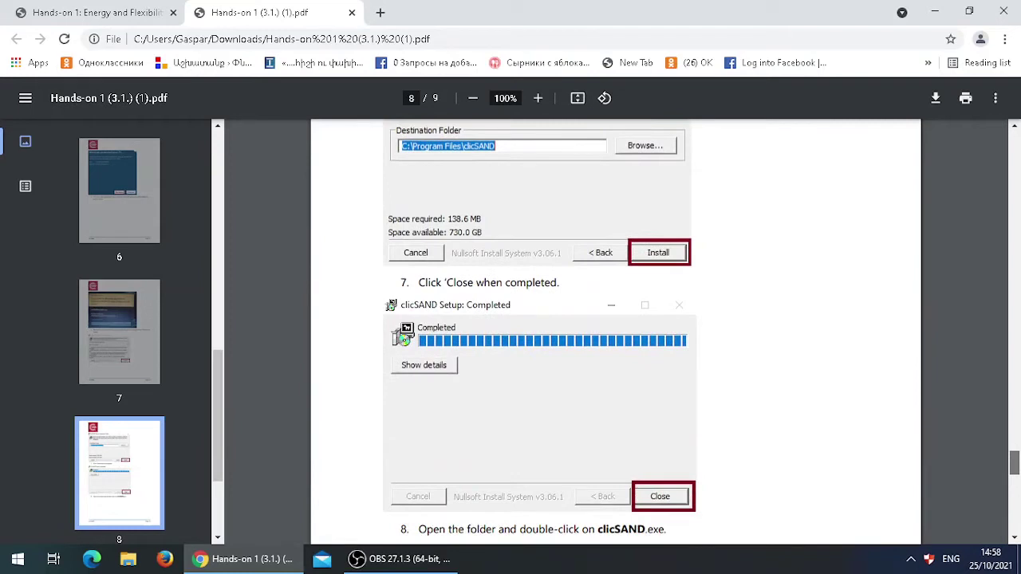
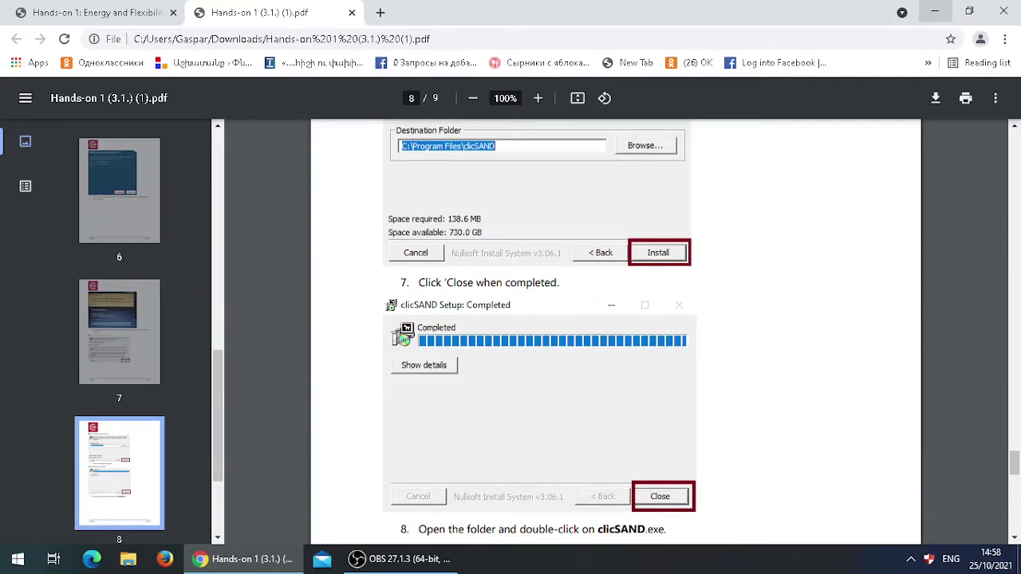
# - Switch to File Explorer, open the C:\Program Files\clicSAND folder and launch the clicSAND application
pyautogui.click(935, 11)
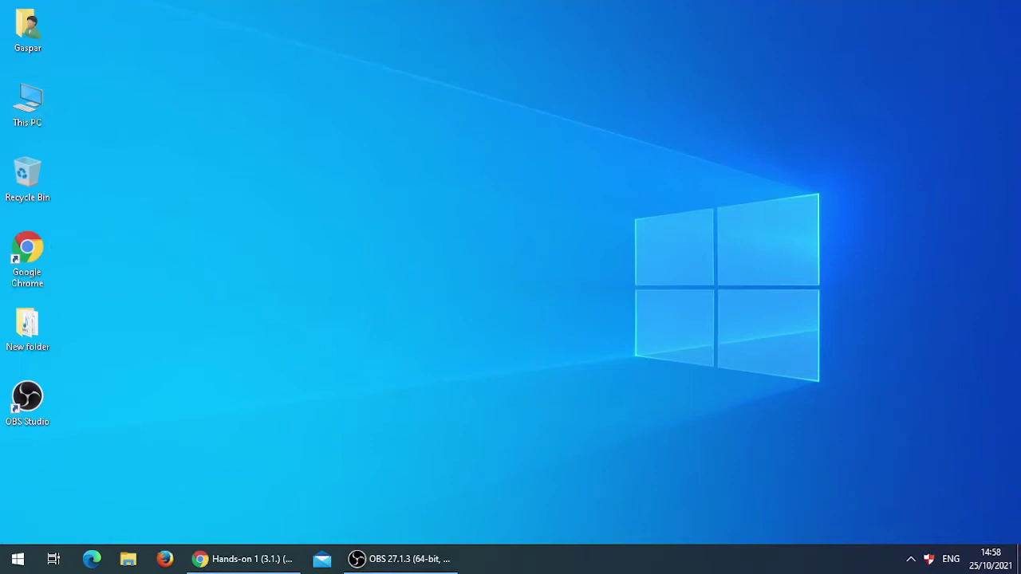
pyautogui.press('super+e')
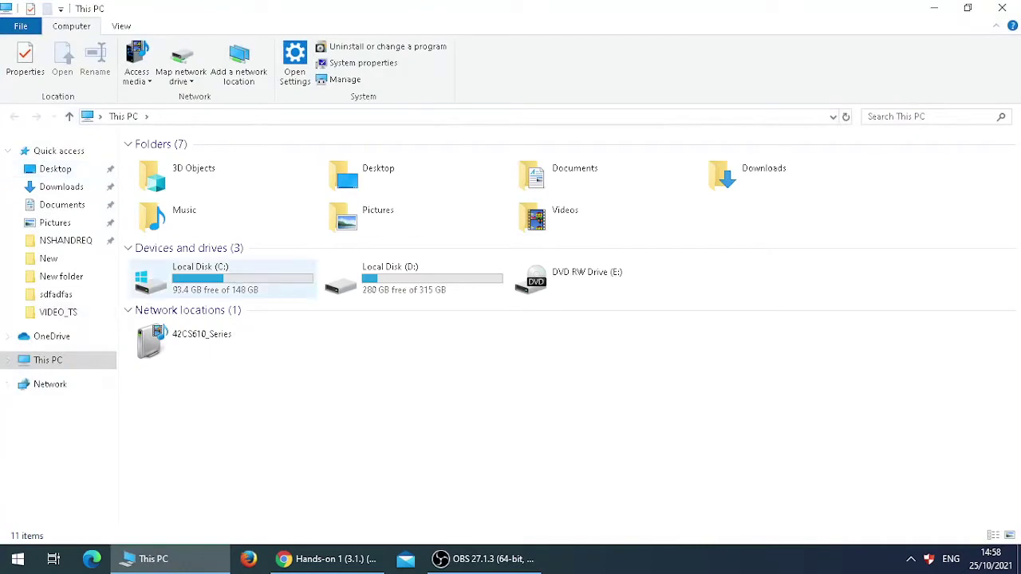
pyautogui.click(224, 277)
pyautogui.press('Return')
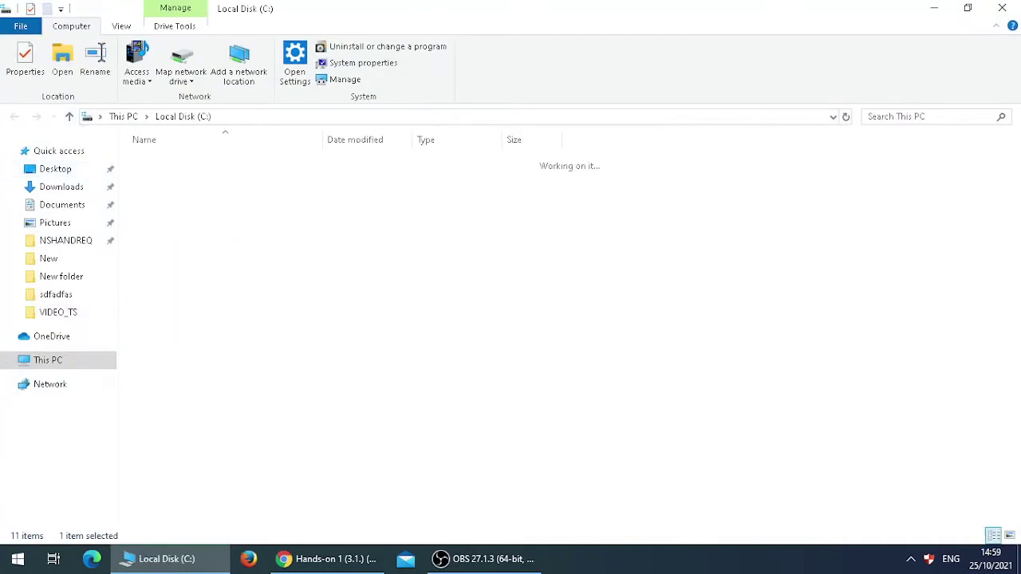
pyautogui.write('pro')
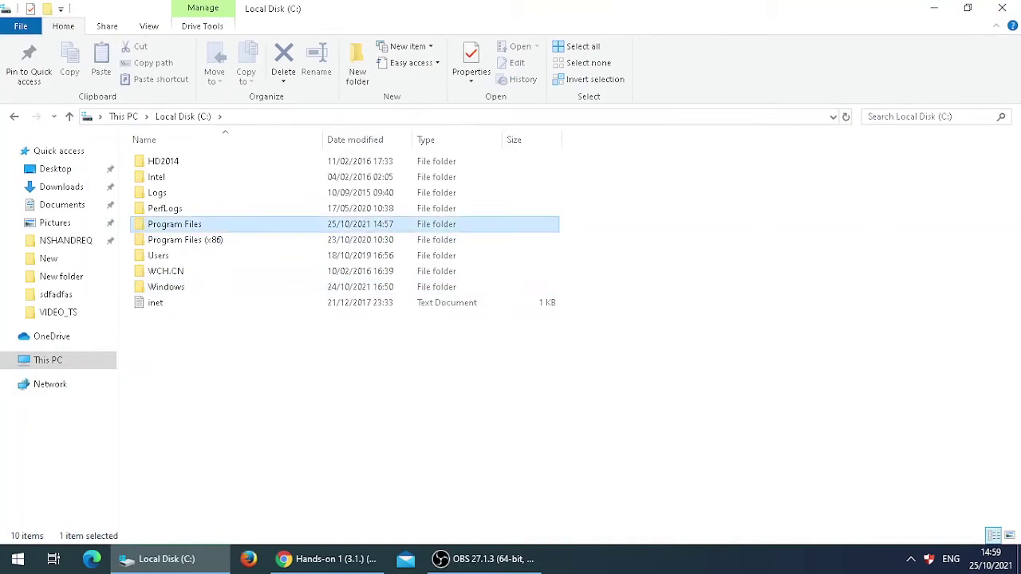
pyautogui.press('Return')
pyautogui.press('Up')
pyautogui.press('Up')
pyautogui.press('Up')
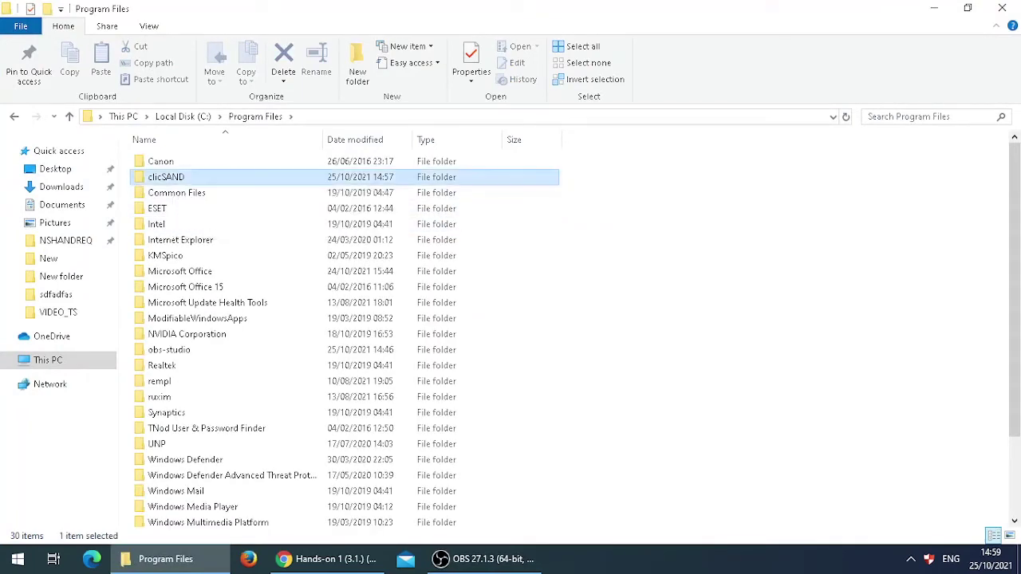
pyautogui.press('Return')
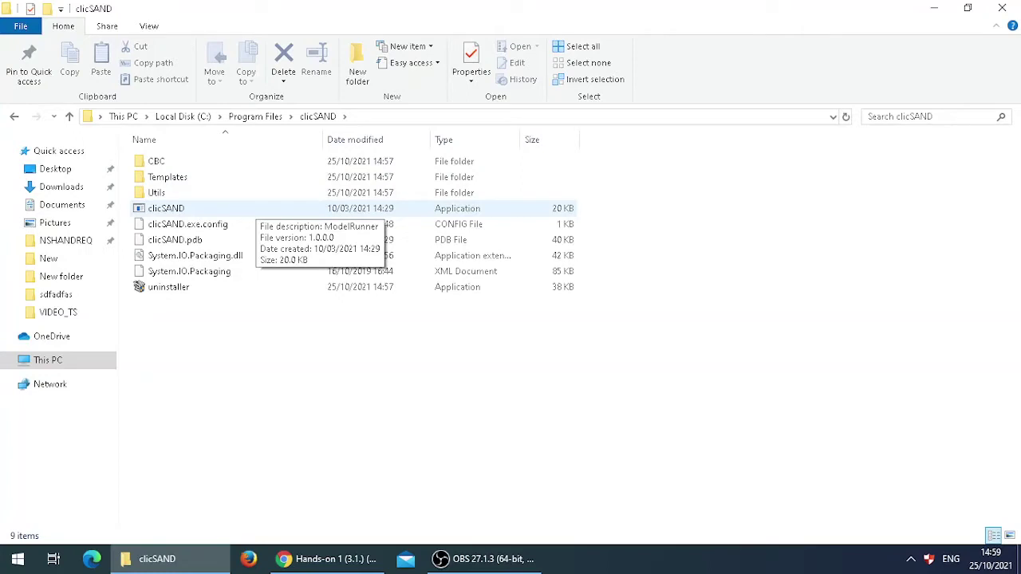
pyautogui.click(247, 208)
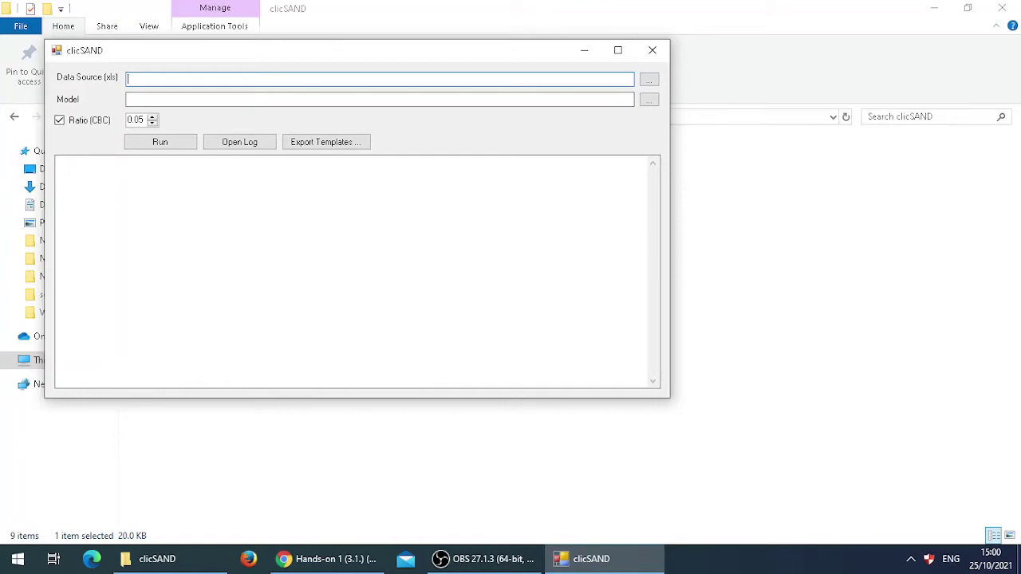
pyautogui.moveTo(409, 57); pyautogui.dragTo(484, 105)
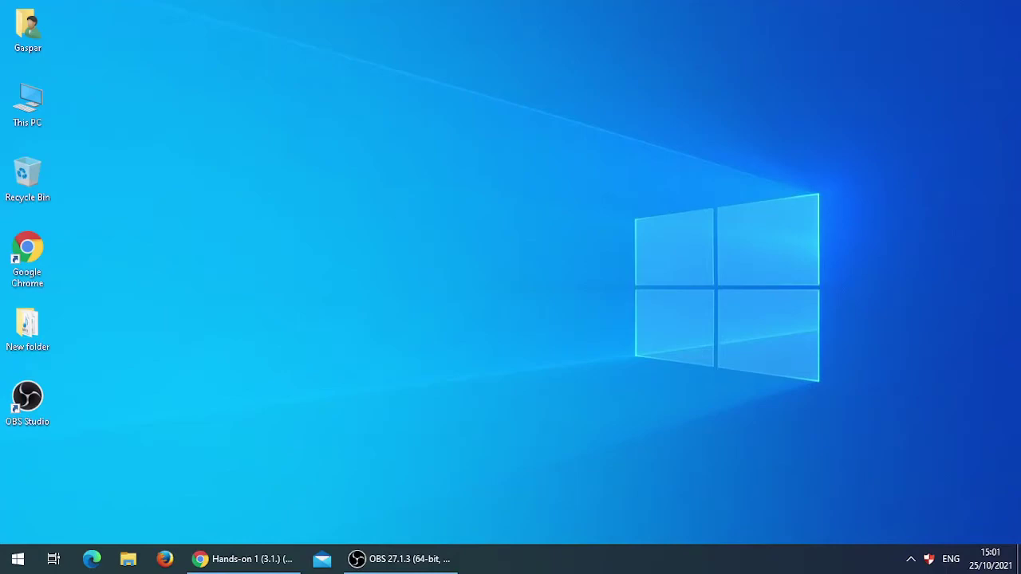
# - Return to the Hands-on 1 PDF in Chrome, follow its .NET Runtime link and download the .NET Framework 4.7.2 Runtime, allowing multiple downloads
pyautogui.click(244, 558)
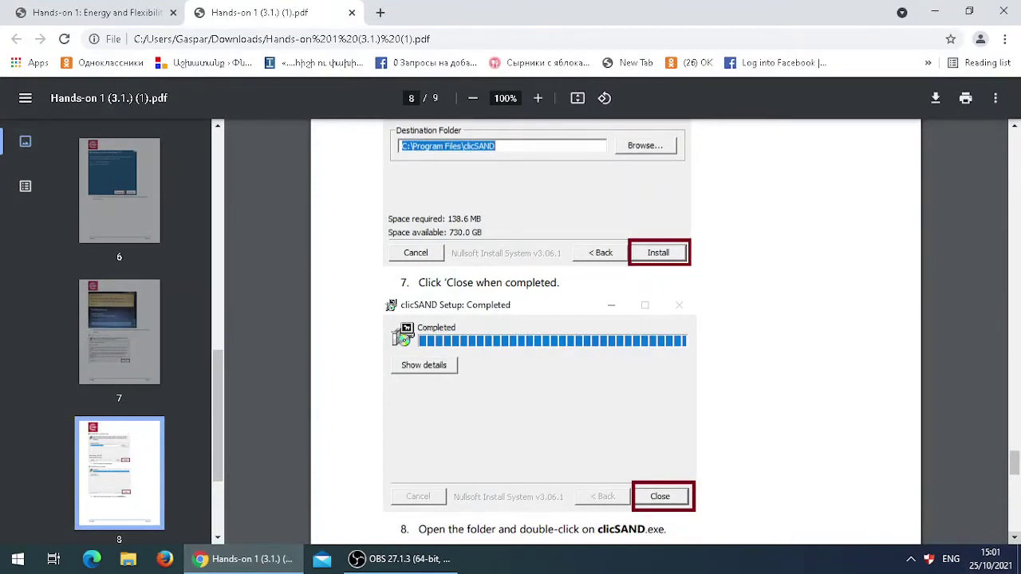
pyautogui.scroll(-4, 614, 331)
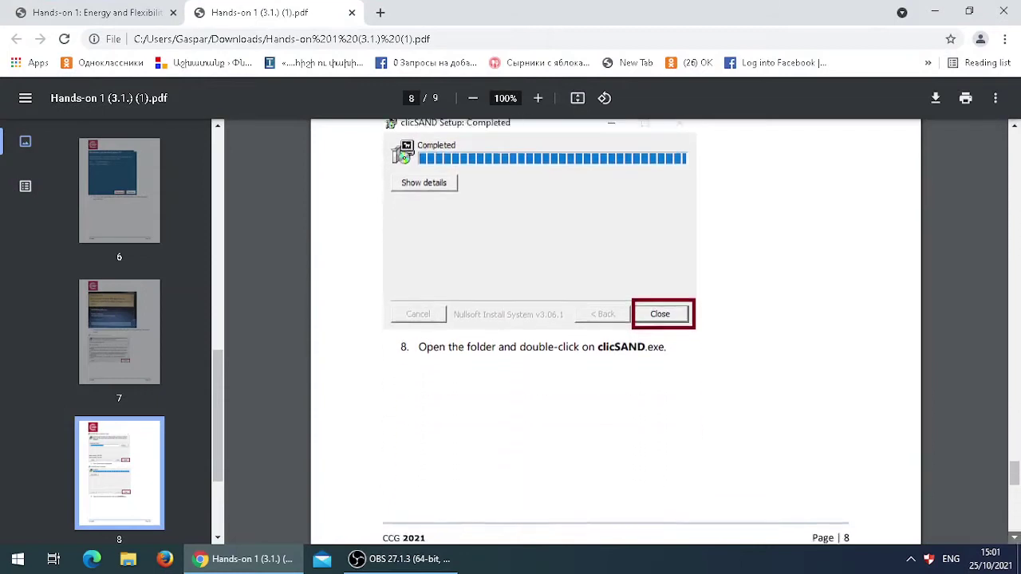
pyautogui.scroll(-8, 614, 330)
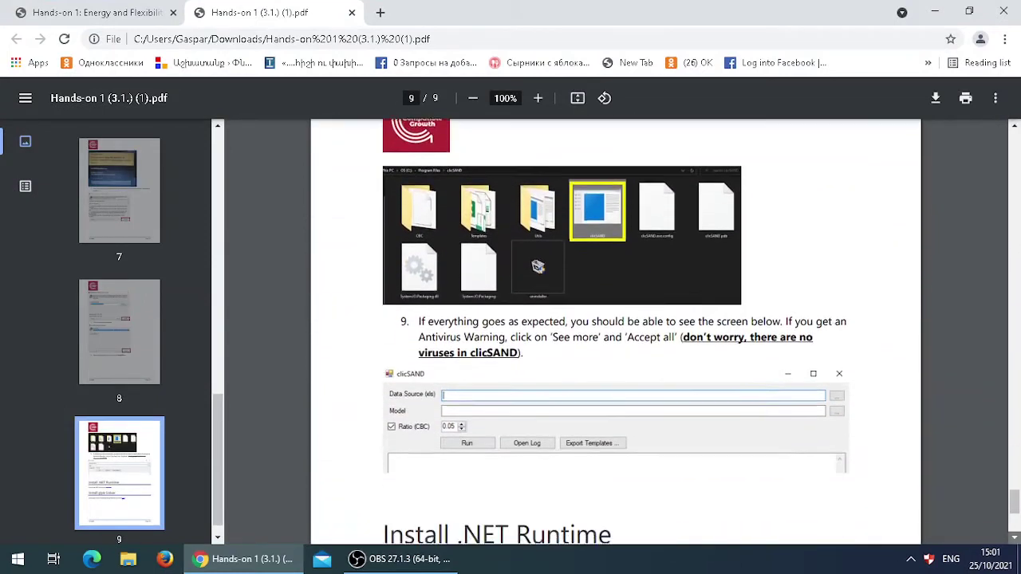
pyautogui.scroll(-2, 614, 331)
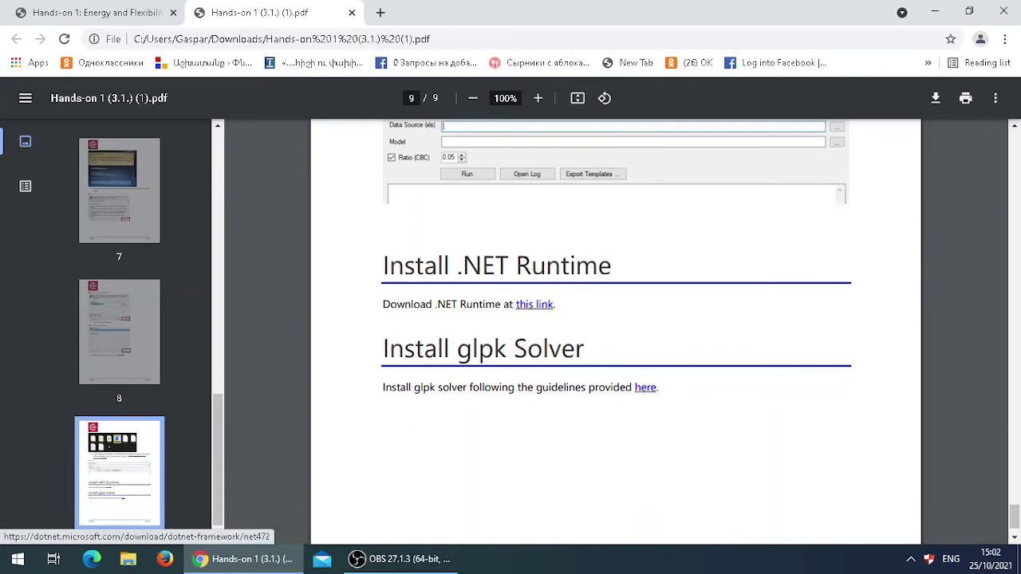
pyautogui.click(534, 304)
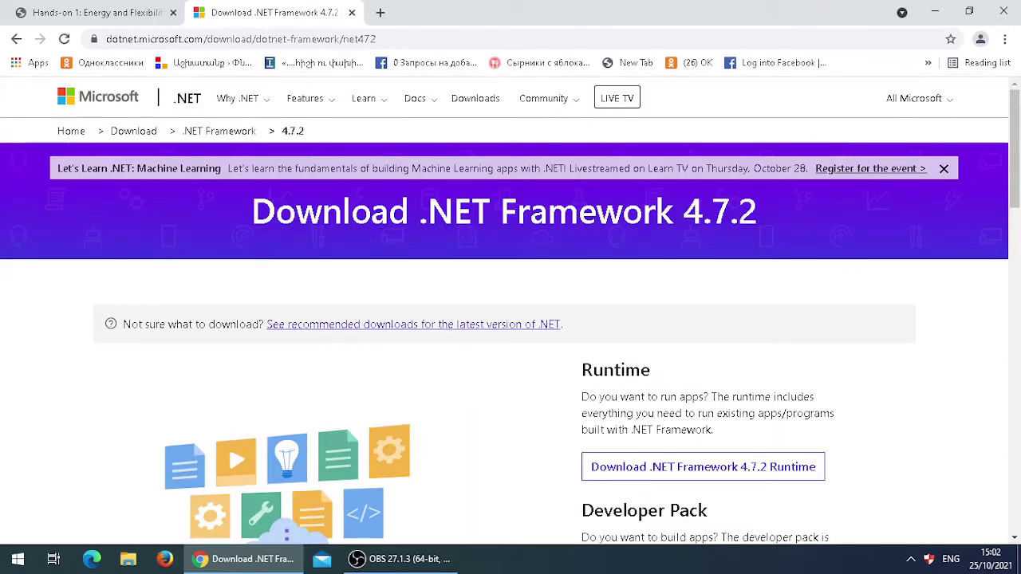
pyautogui.scroll(-1, 510, 319)
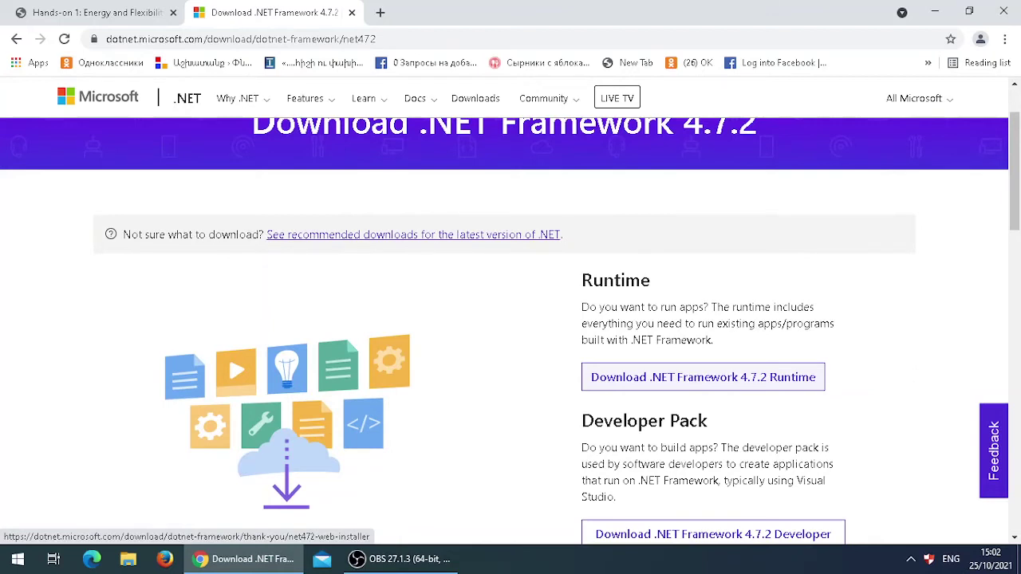
pyautogui.click(702, 376)
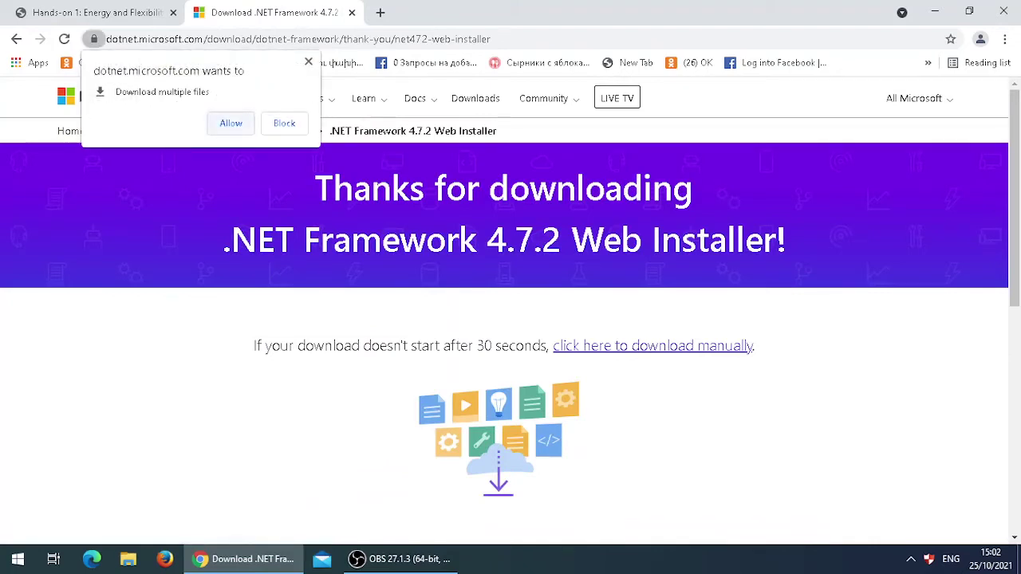
pyautogui.click(230, 122)
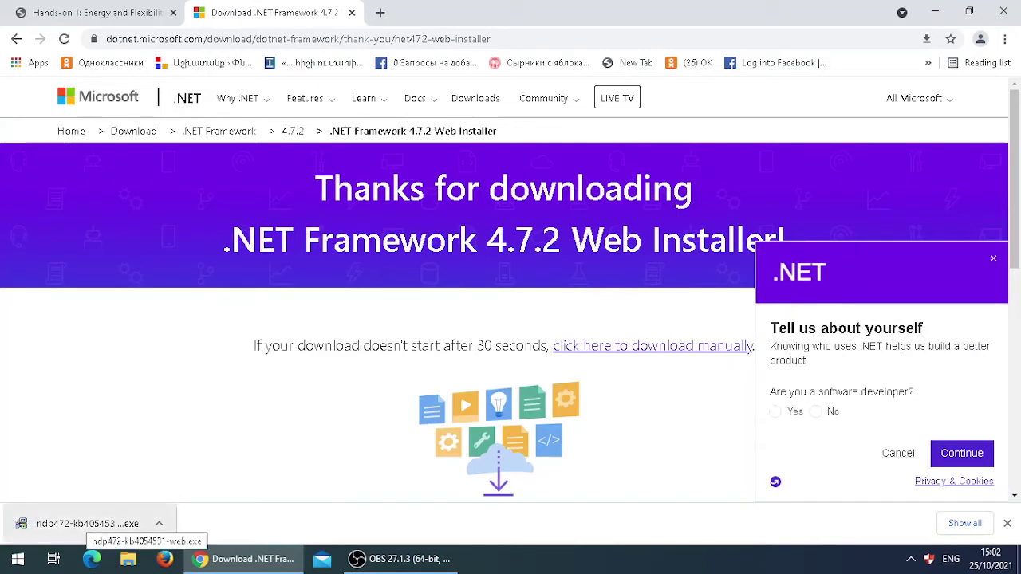
# - Try to install .NET Framework 4.7.2 from ndp472-kb4054531-web.exe with permission to make changes, and close the setup
pyautogui.click(88, 524)
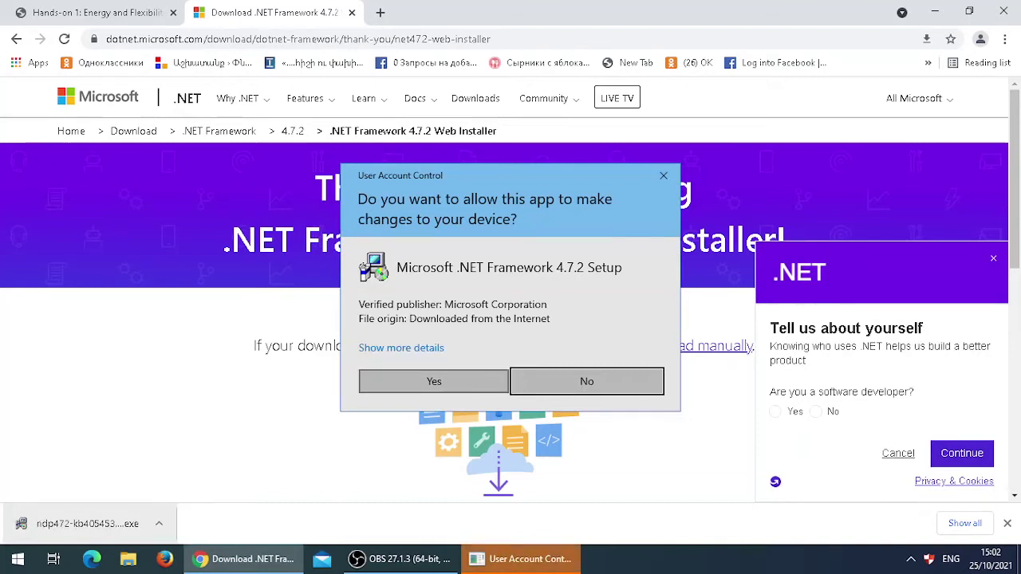
pyautogui.hotkey('alt', 'y')
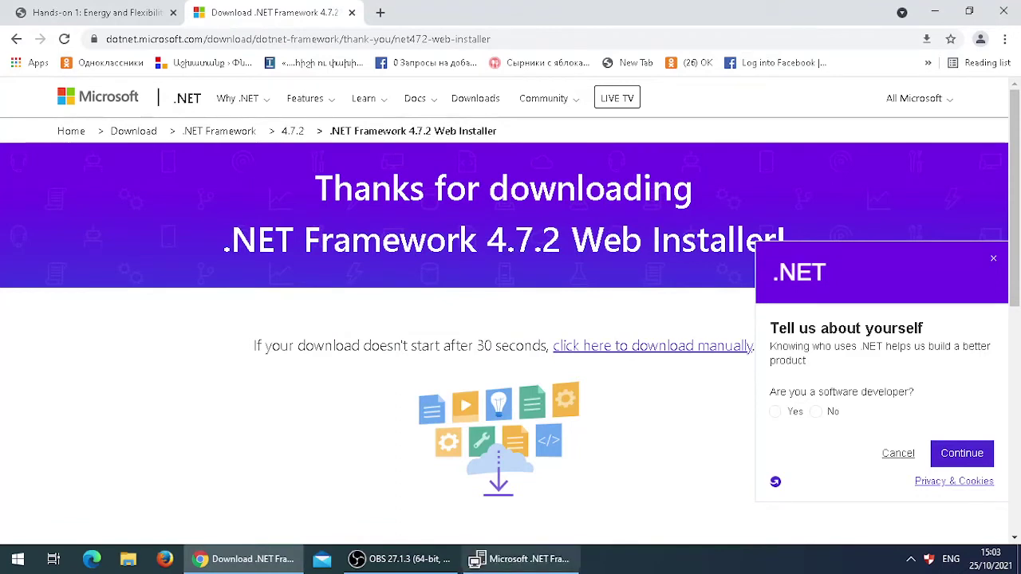
pyautogui.click(522, 559)
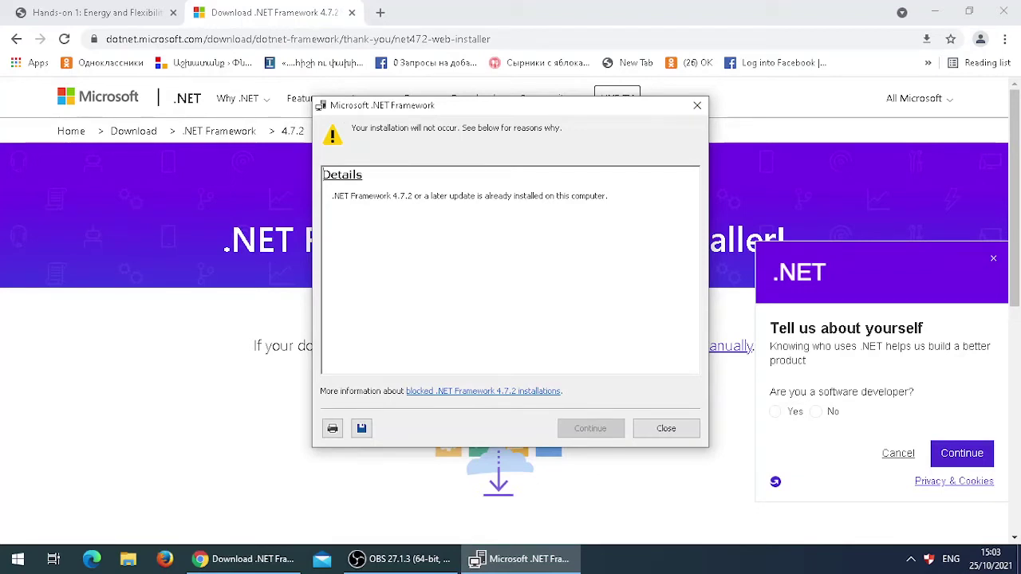
pyautogui.click(666, 429)
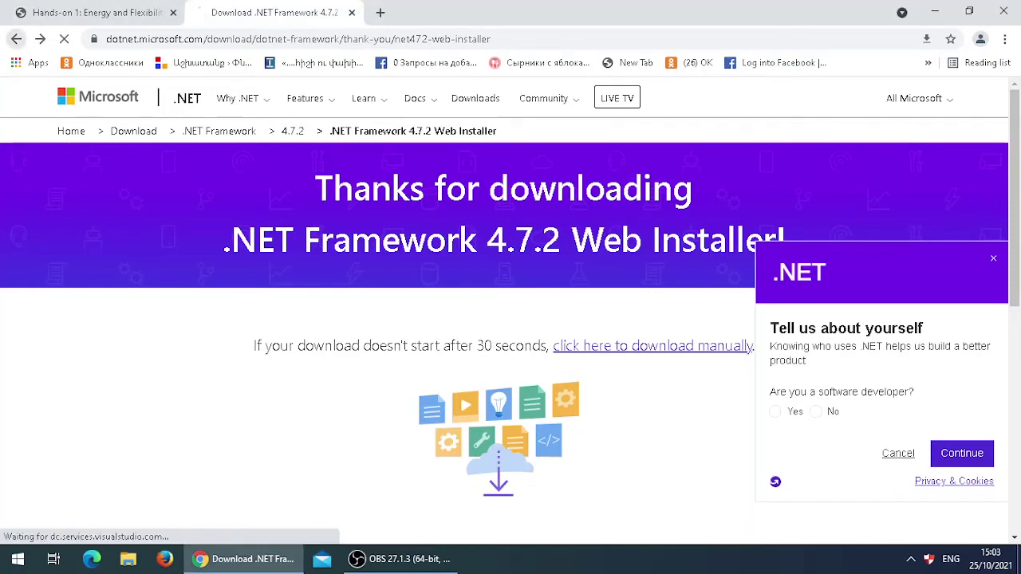
# - Go back to the Hands-on 1 PDF and open the glpk installation guide linked under "Install glpk Solver"
pyautogui.hotkey('alt', 'Left')
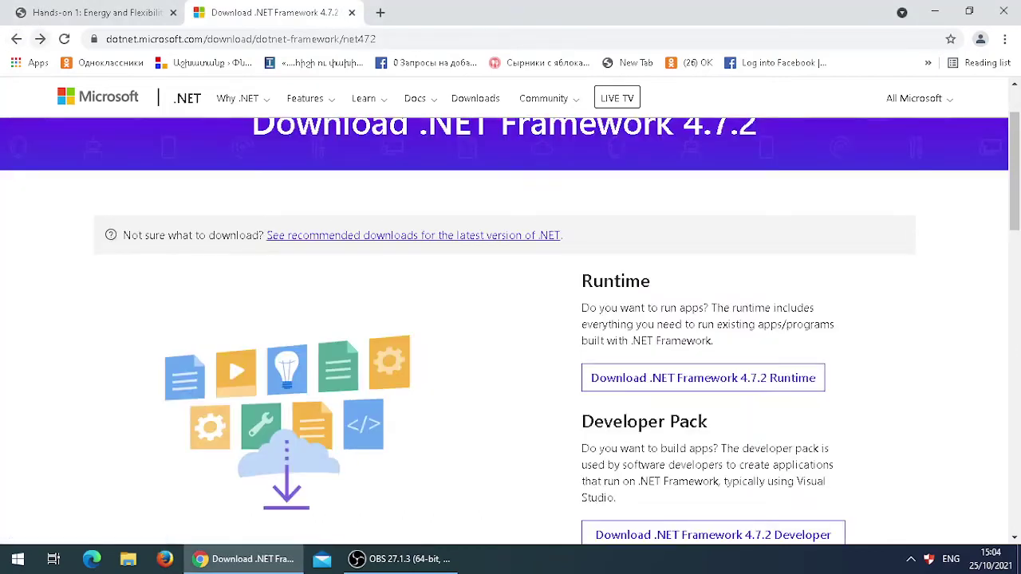
pyautogui.hotkey('alt', 'Left')
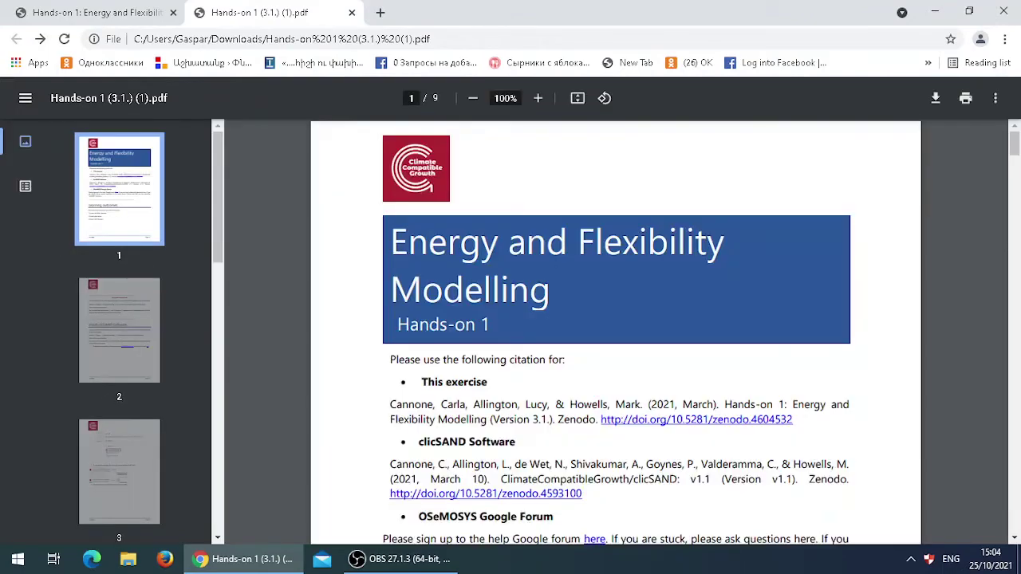
pyautogui.scroll(-20, 616, 331)
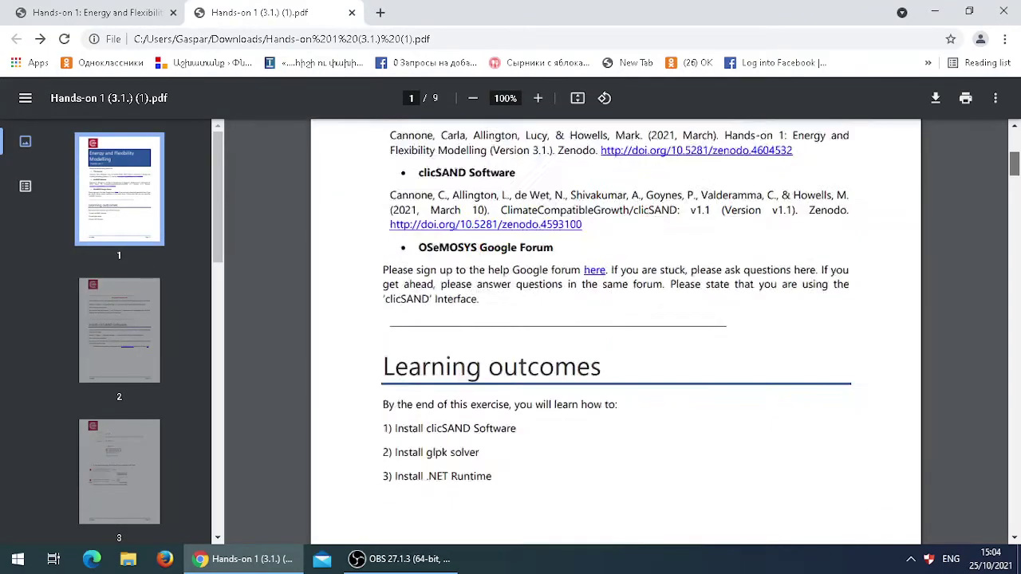
pyautogui.scroll(-10, 616, 331)
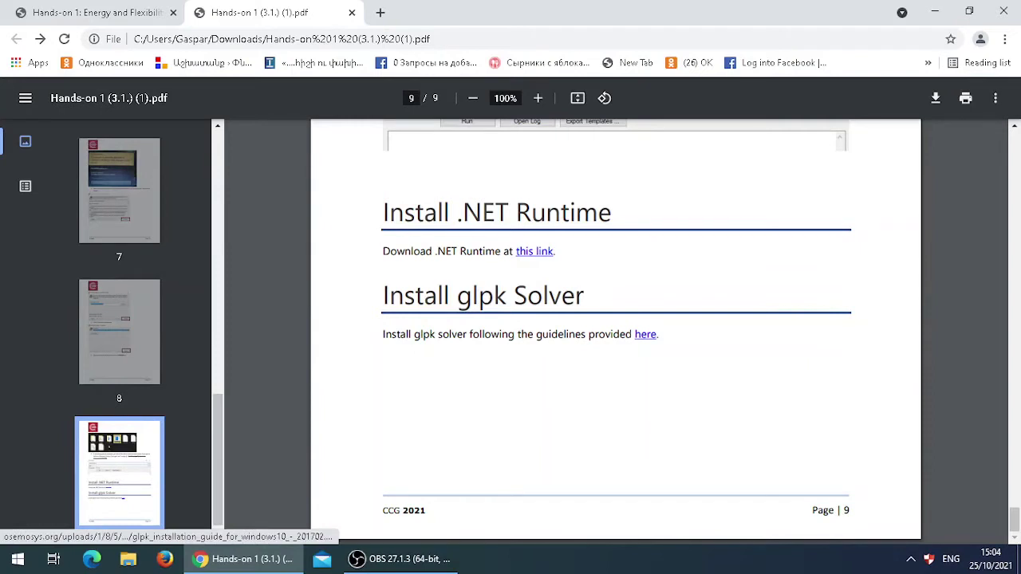
pyautogui.click(645, 335)
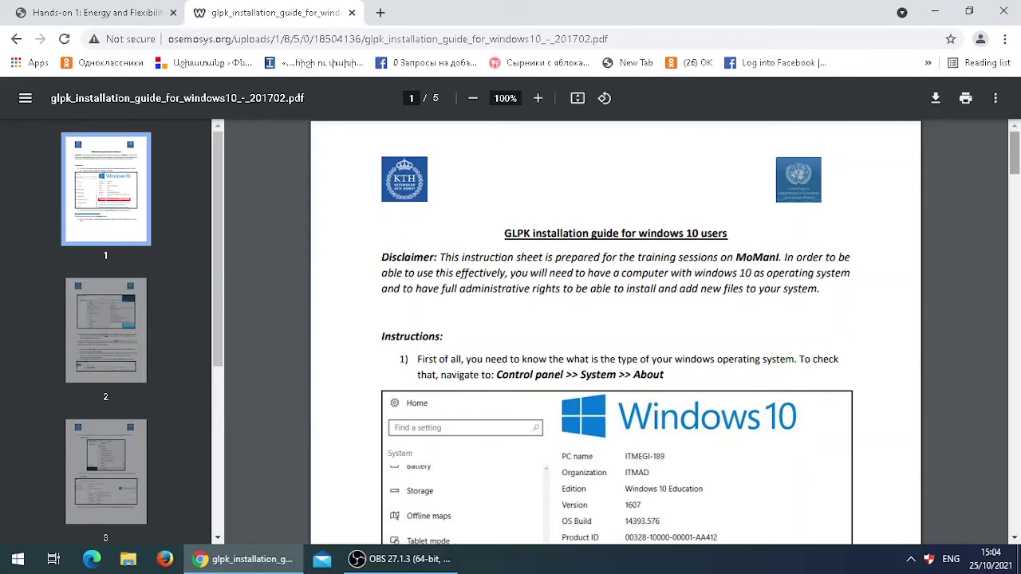
# - Check the computer's Windows system type on the Control Panel's System page, as the guide's first instruction asks, and close it
pyautogui.scroll(-3, 615, 332)
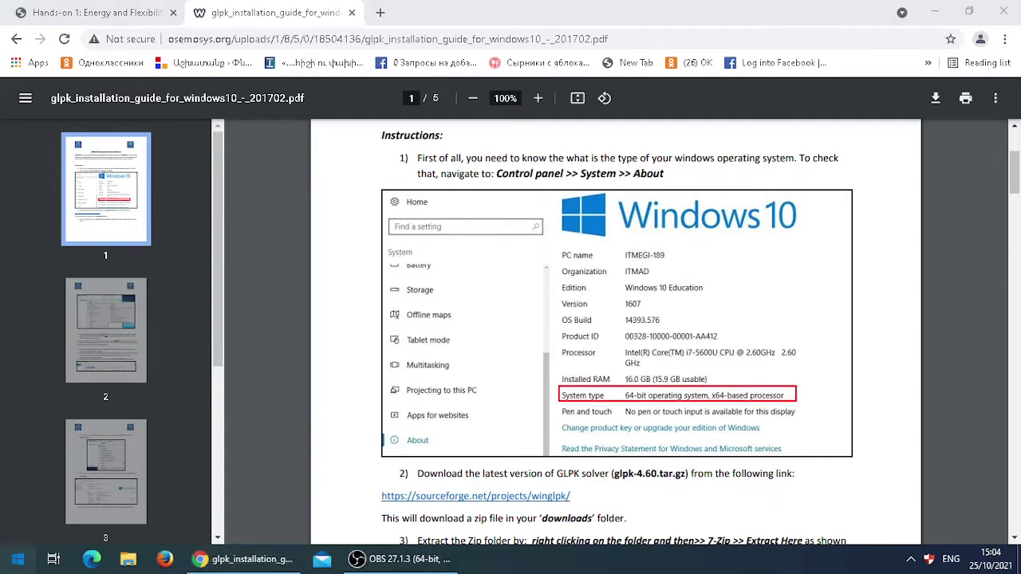
pyautogui.press('super')
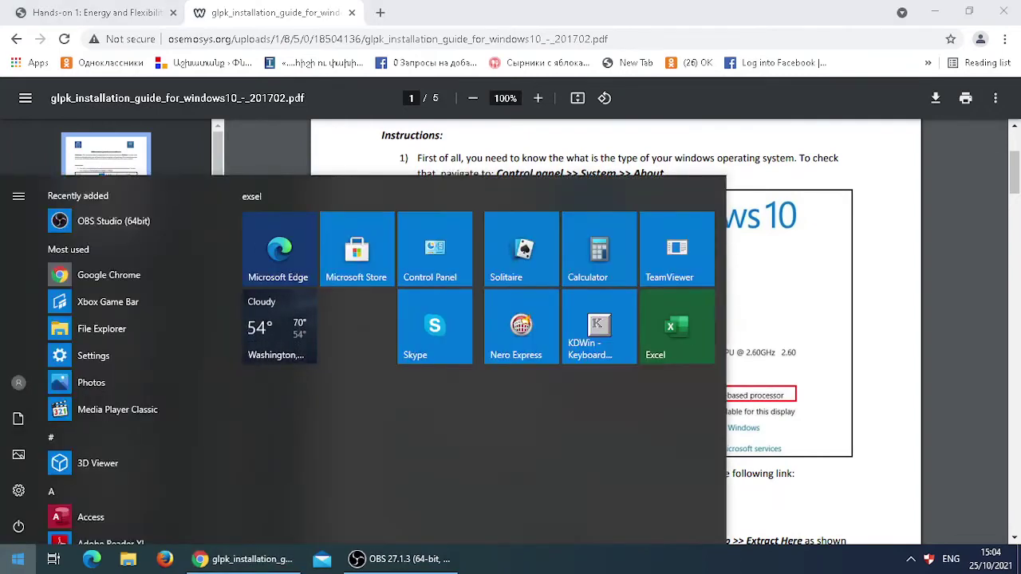
pyautogui.write('contro')
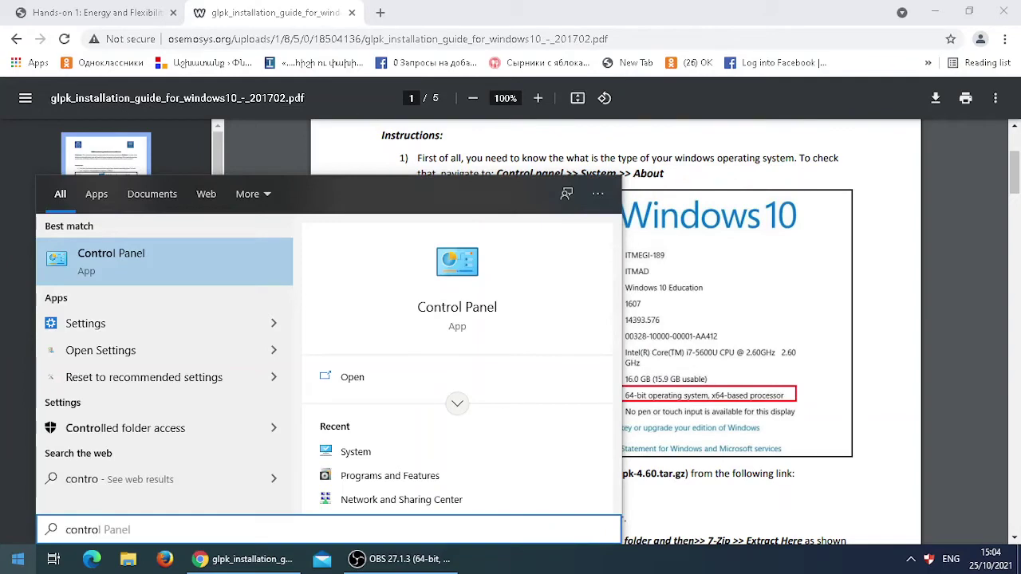
pyautogui.press('Return')
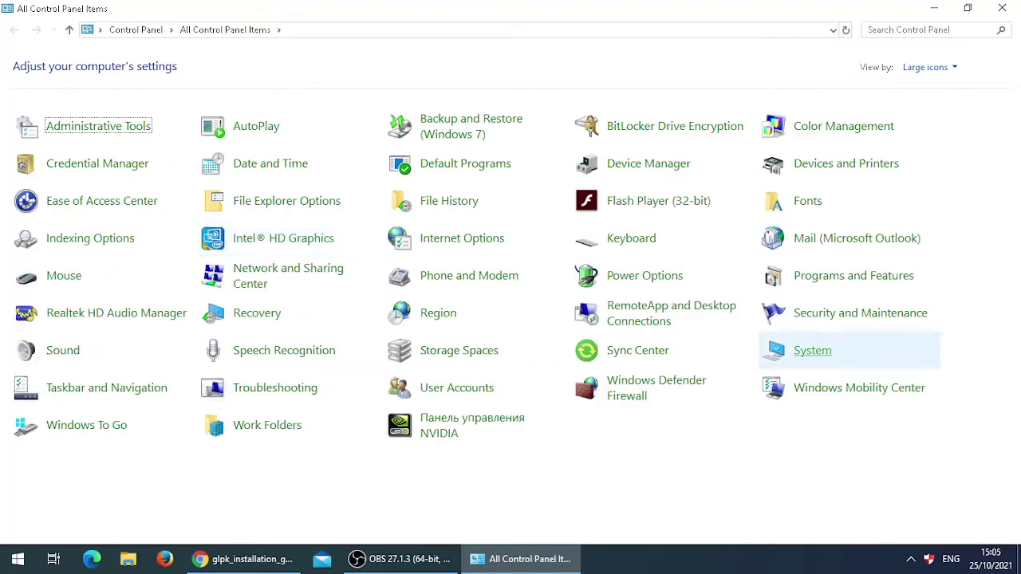
pyautogui.click(812, 350)
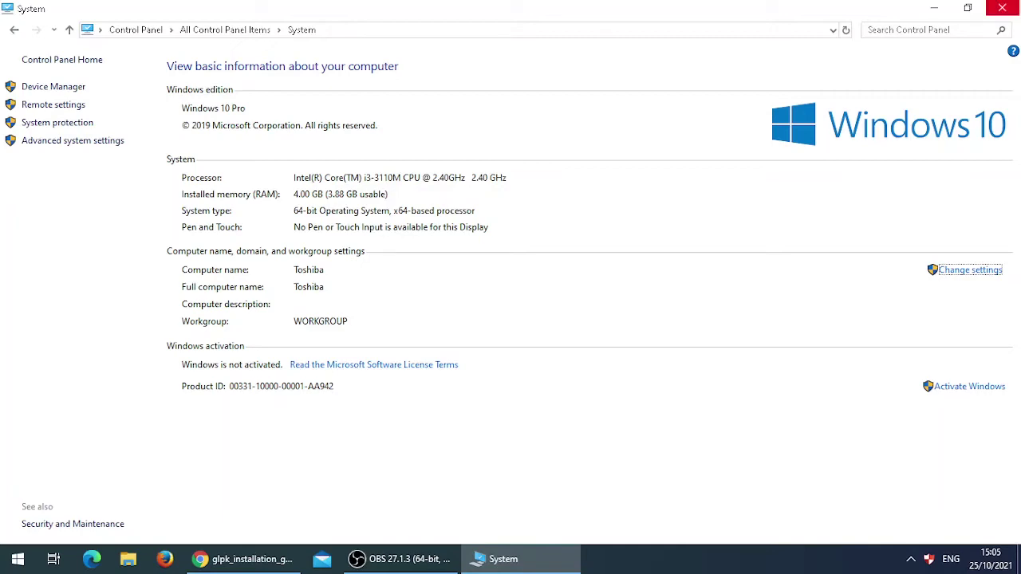
pyautogui.click(1002, 8)
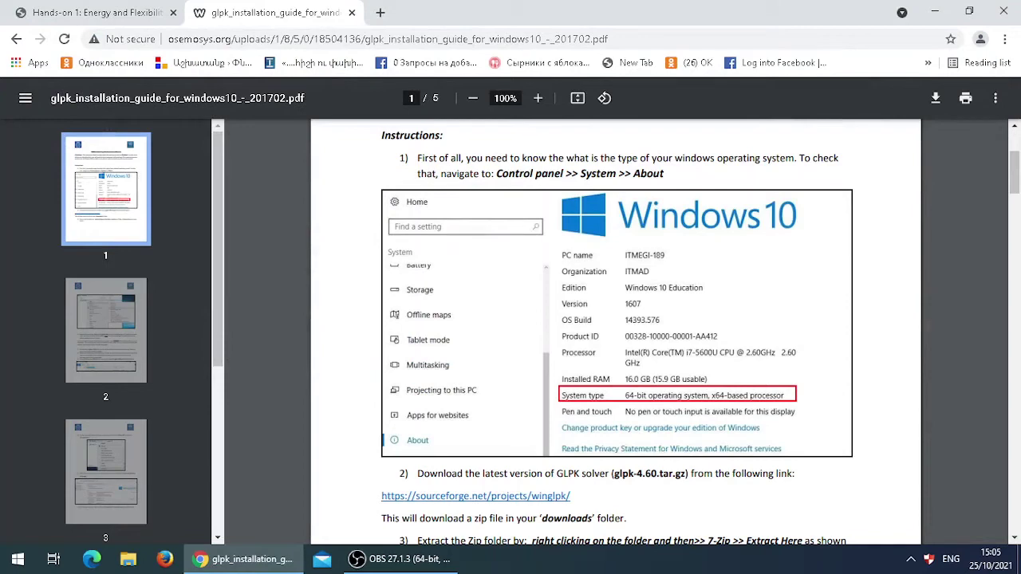
# - Open the guide's sourceforge.net/projects/winglpk link for the GLPK solver download in a new browser tab
pyautogui.scroll(-2, 616, 327)
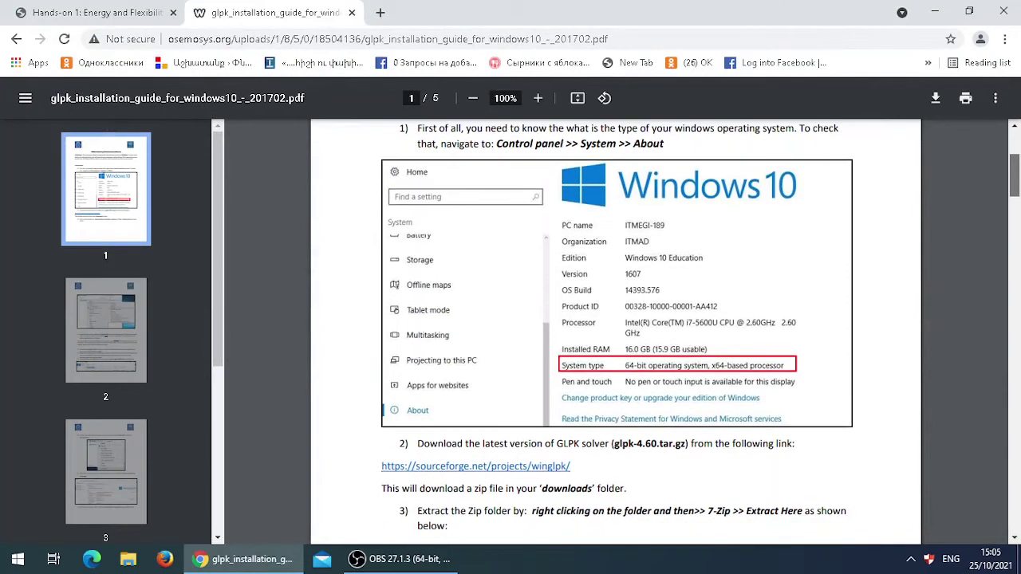
pyautogui.scroll(-3, 615, 327)
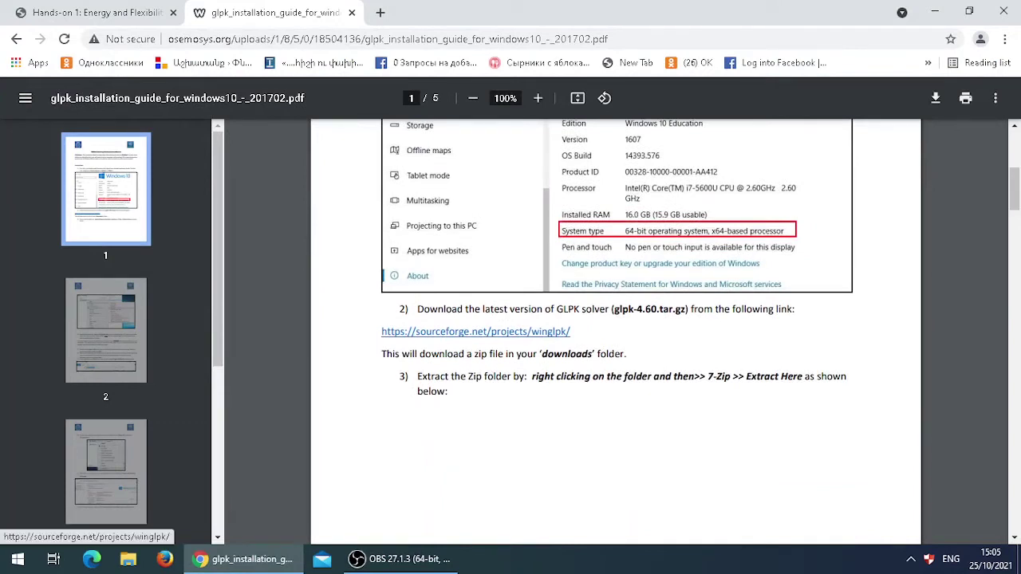
pyautogui.rightClick(496, 331)
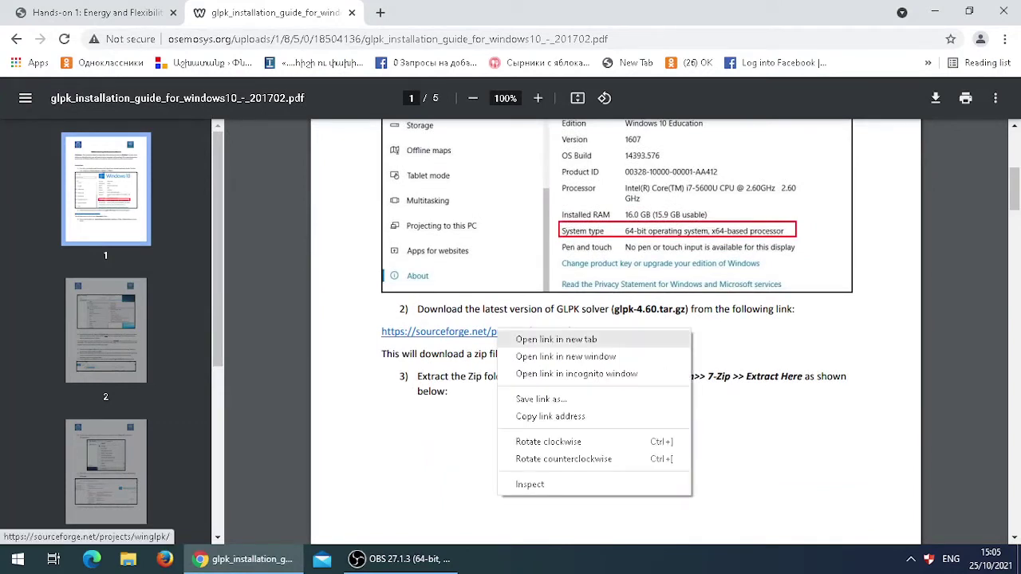
pyautogui.click(542, 339)
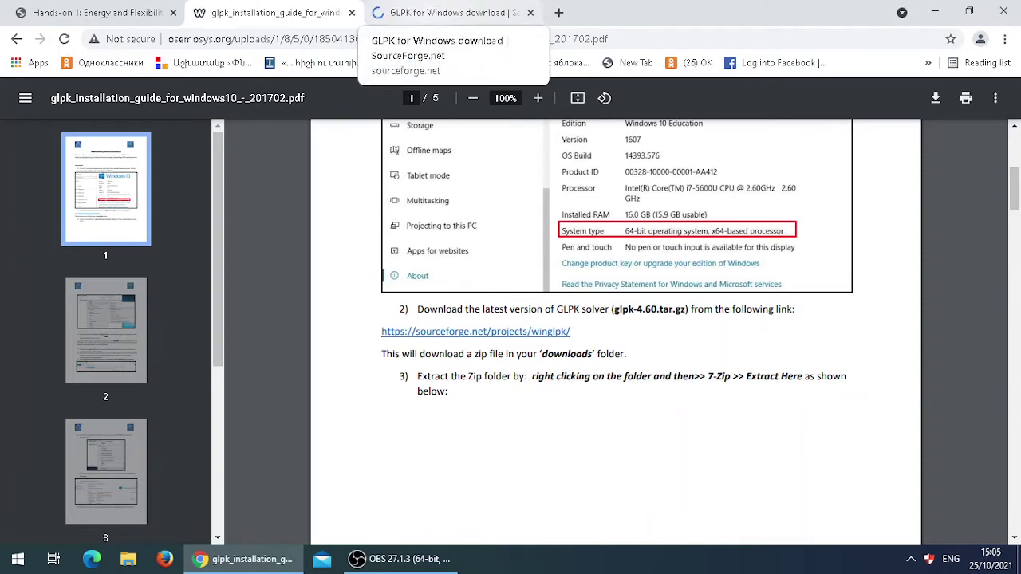
# - Download winglpk-4.65.zip from the GLPK for Windows page on SourceForge, and show the downloaded archive in its folder
pyautogui.click(447, 12)
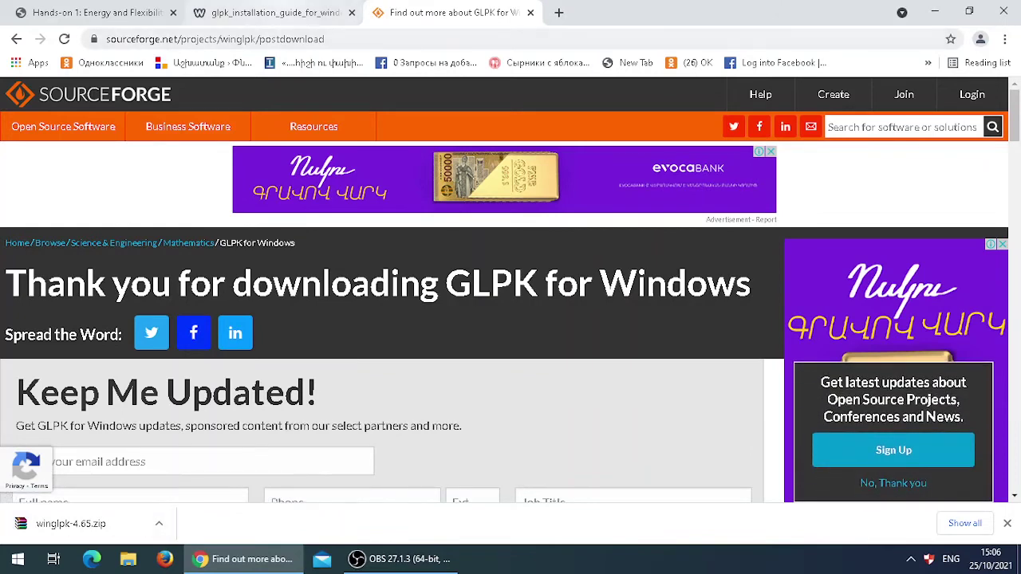
pyautogui.click(271, 12)
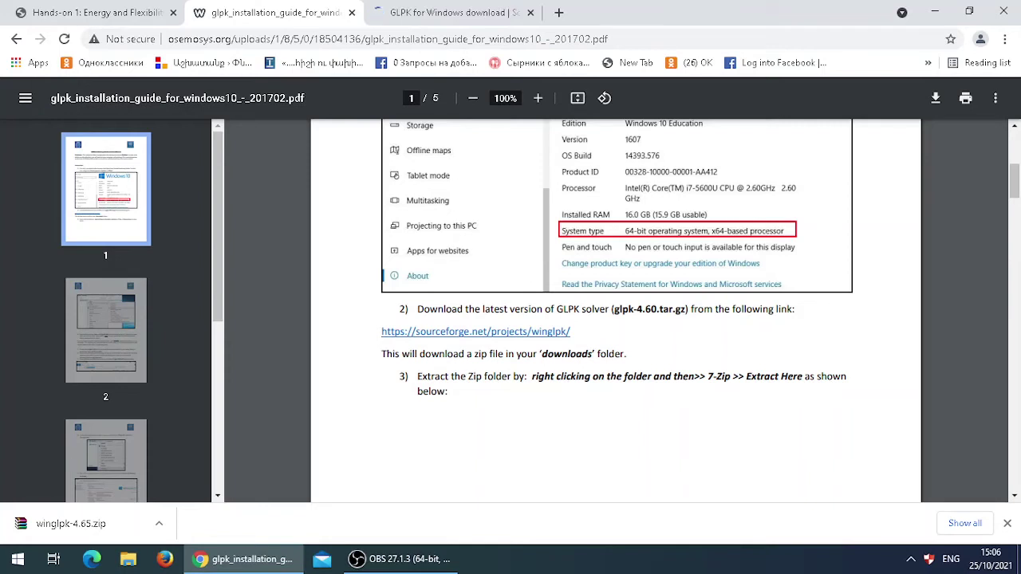
pyautogui.click(159, 523)
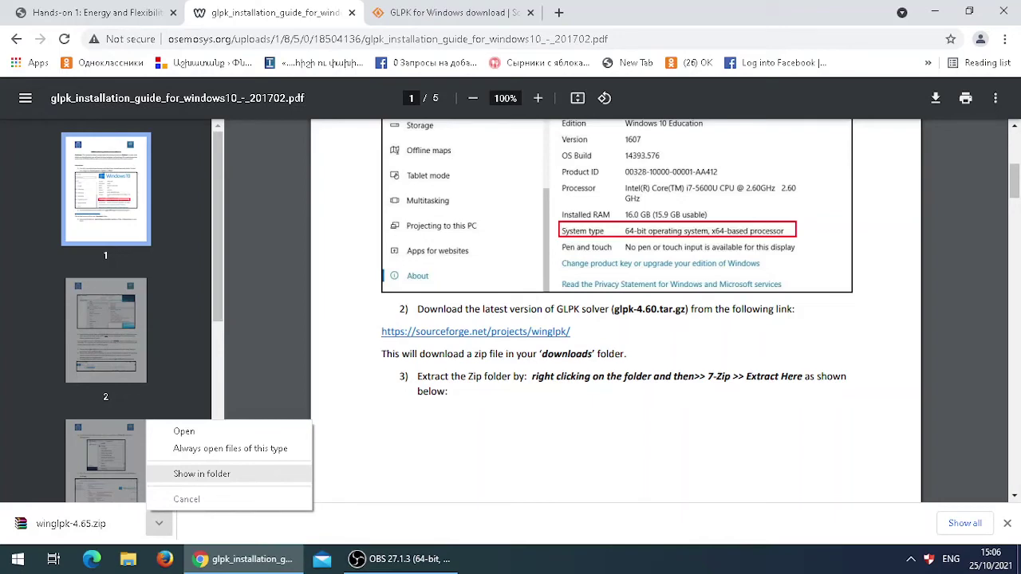
pyautogui.click(202, 474)
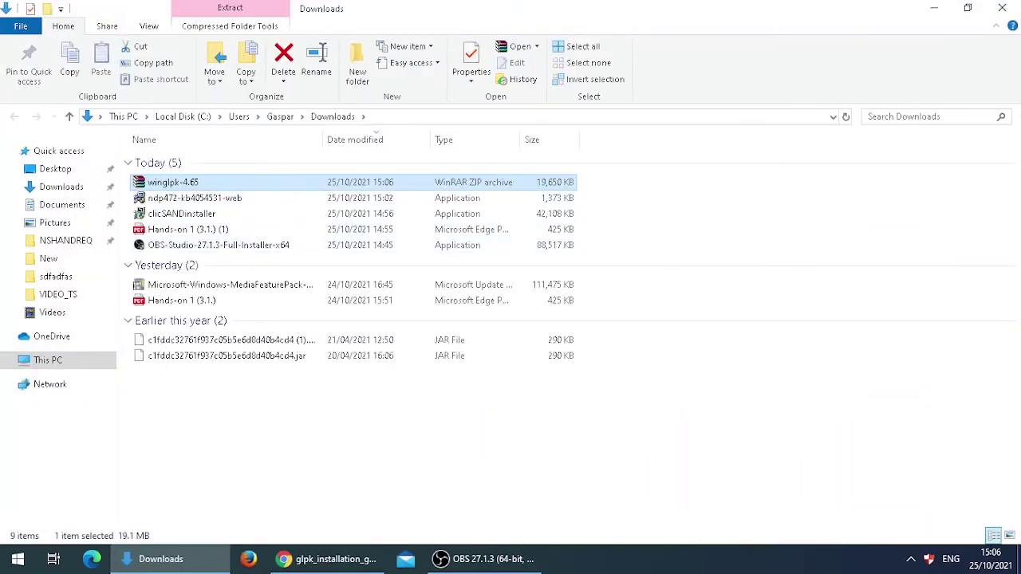
# - Extract the winglpk-4.65 archive with WinRAR into a winglpk-4.65 folder inside Downloads, keeping the default extraction options
pyautogui.rightClick(297, 183)
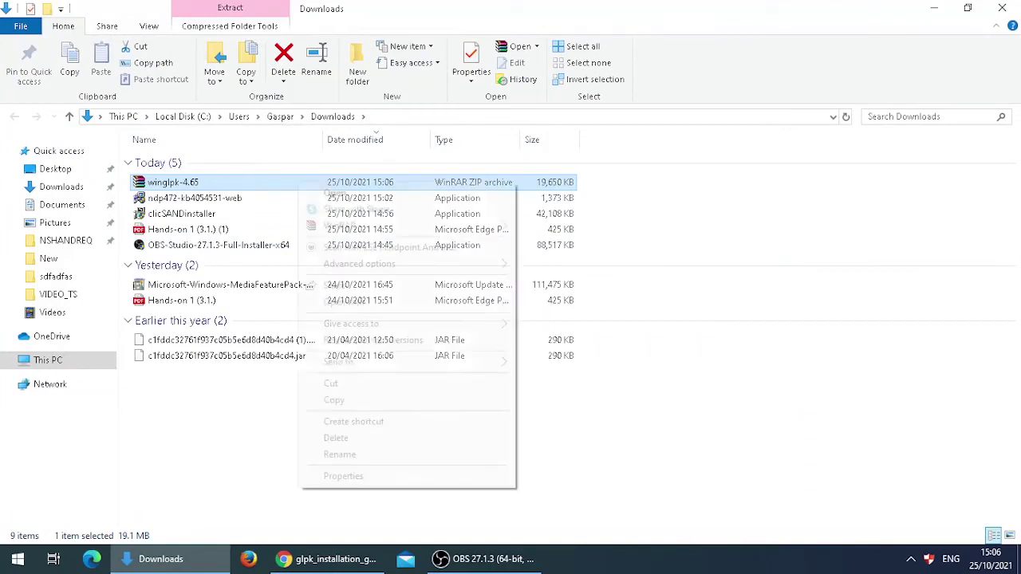
pyautogui.moveTo(343, 226)
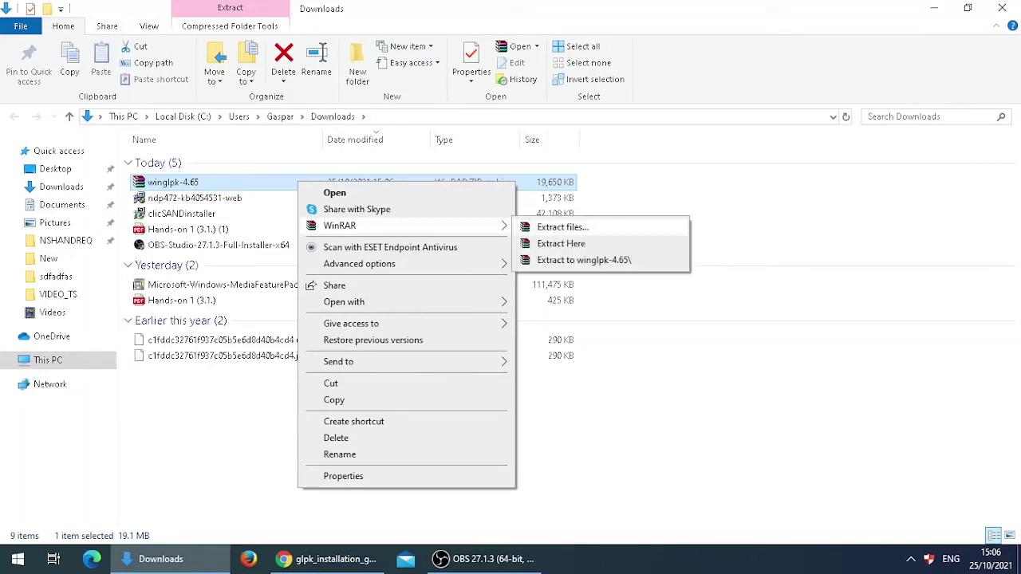
pyautogui.click(562, 227)
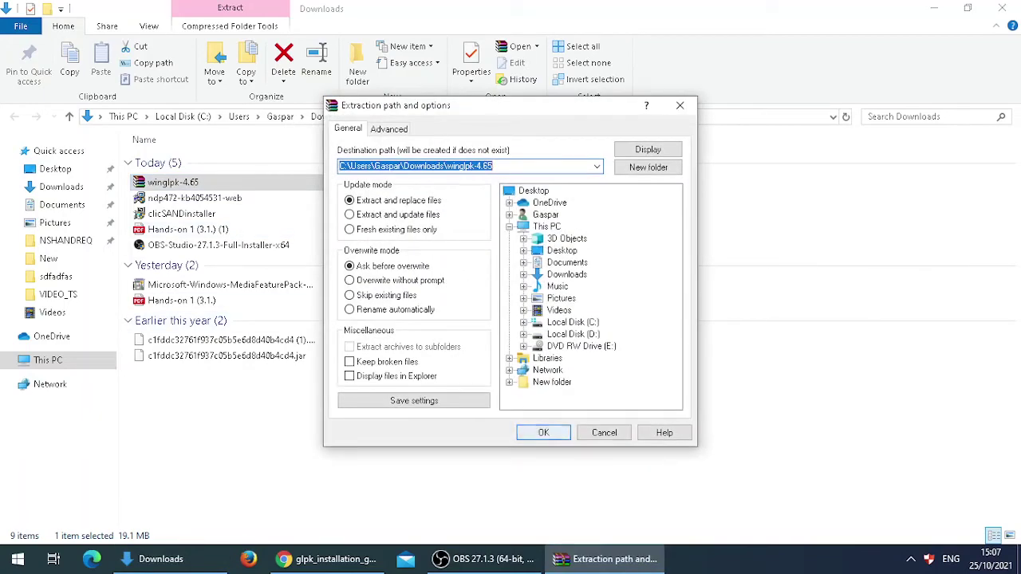
pyautogui.click(543, 433)
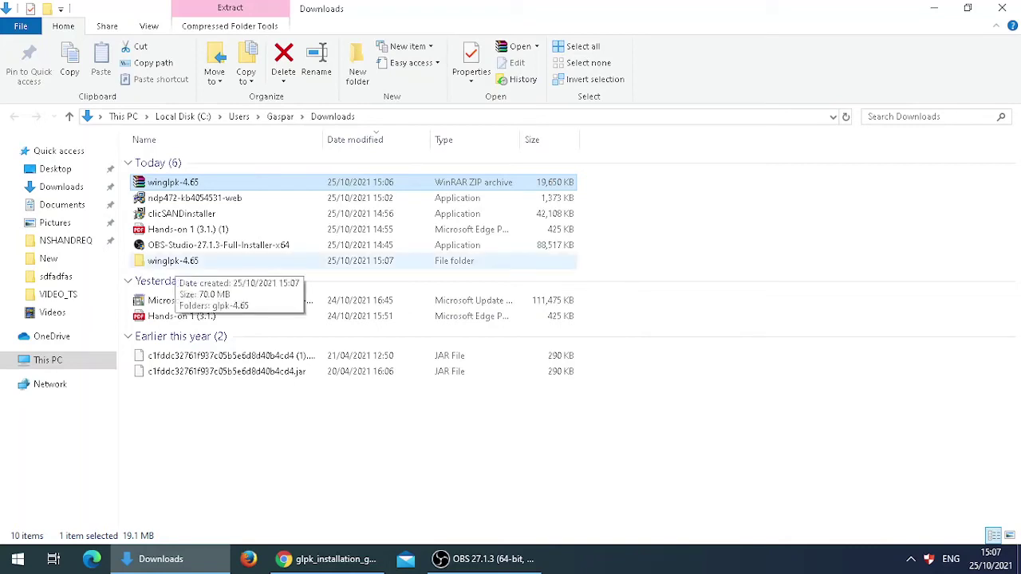
# - Move the extracted winglpk-4.65 folder from Downloads to the root of Local Disk (C:)
pyautogui.click(176, 261)
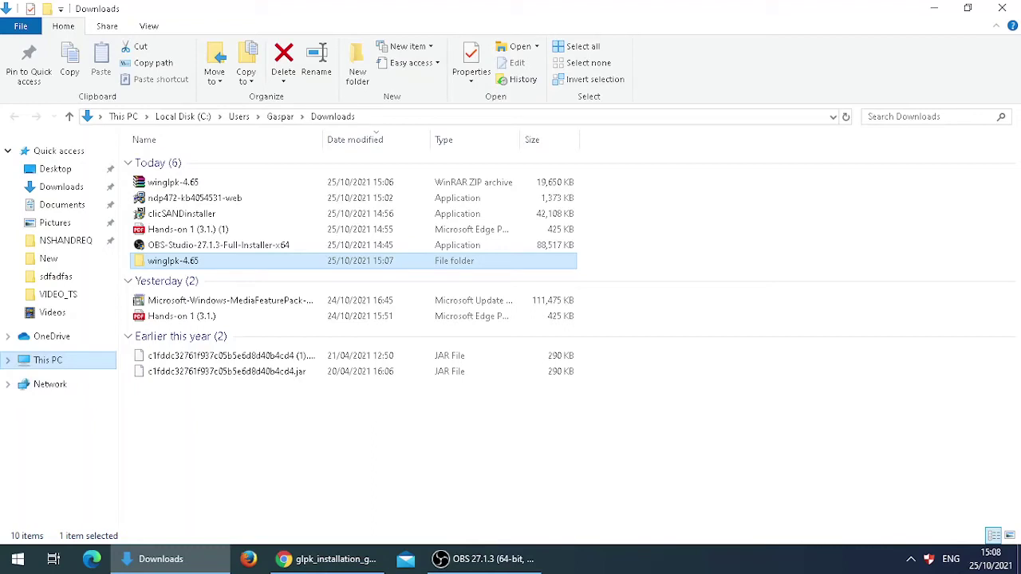
pyautogui.click(7, 360)
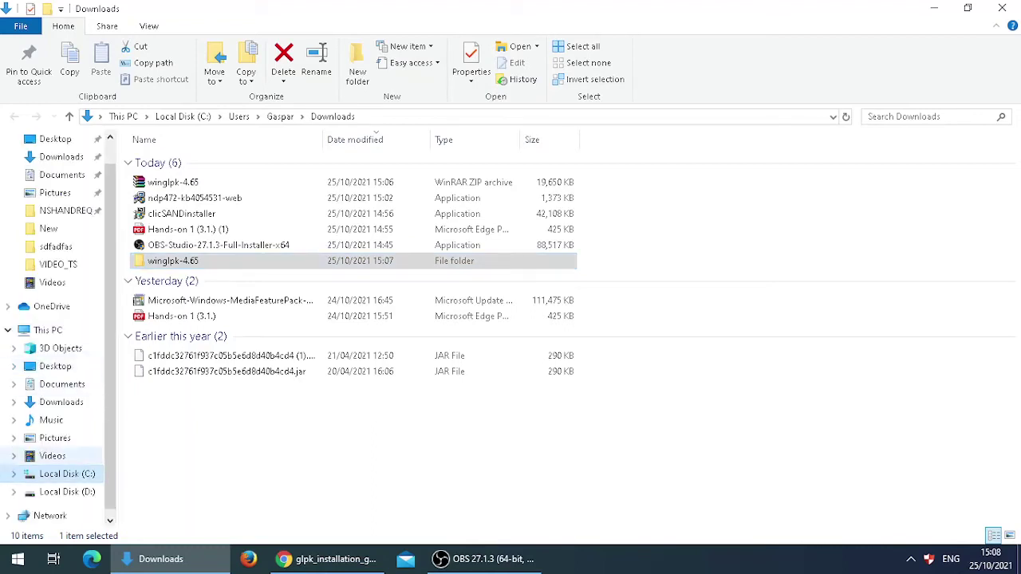
pyautogui.click(172, 261)
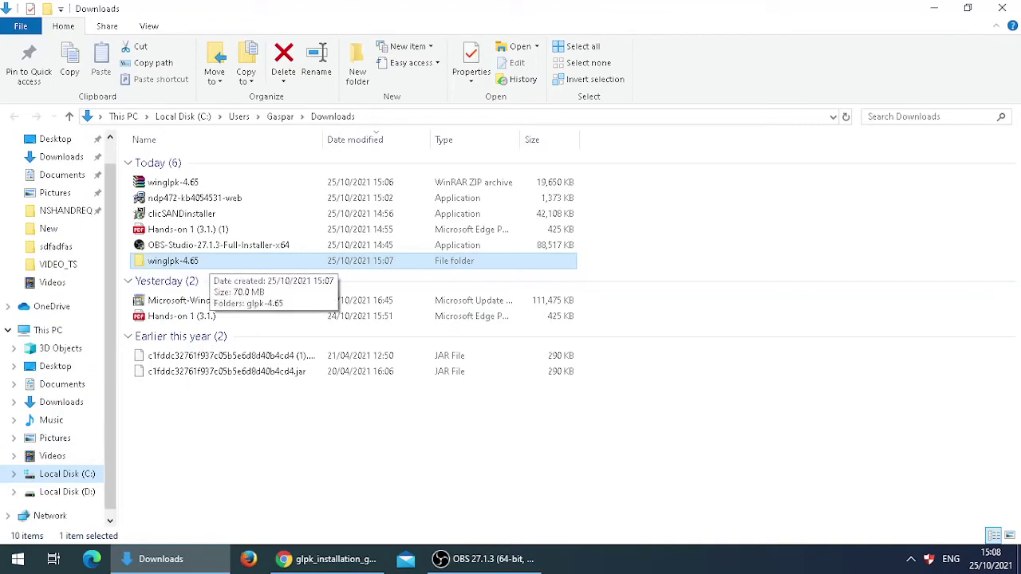
pyautogui.moveTo(199, 263); pyautogui.dragTo(56, 348)
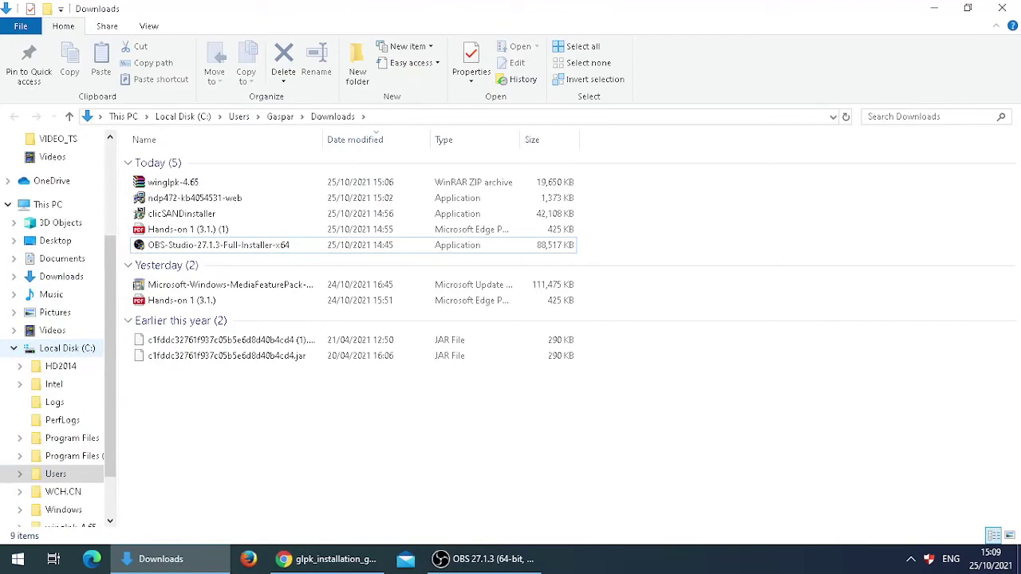
# - Open C:\winglpk-4.65\glpk-4.65 and select the w64 folder that matches the 64-bit system
pyautogui.click(67, 348)
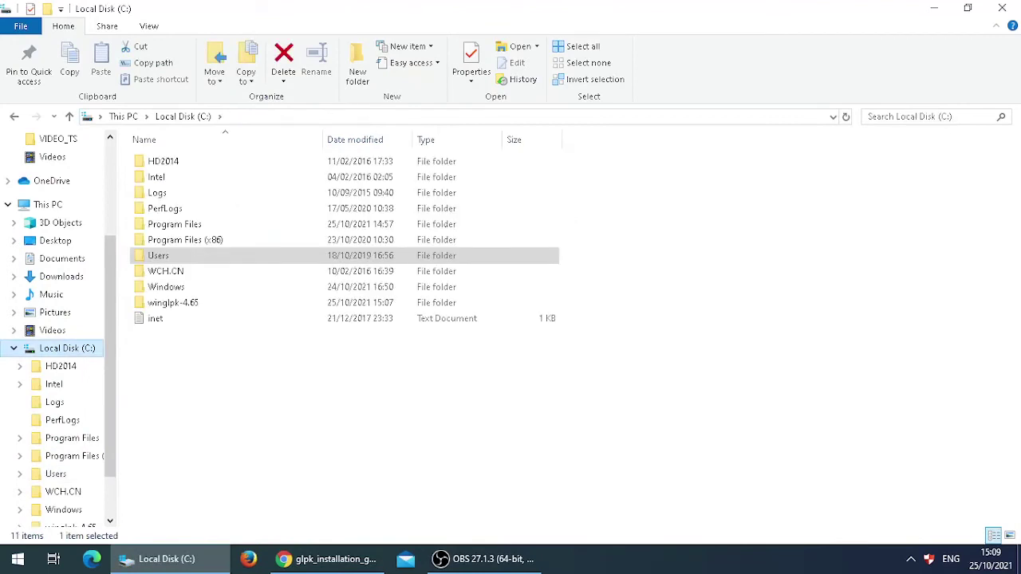
pyautogui.click(173, 302)
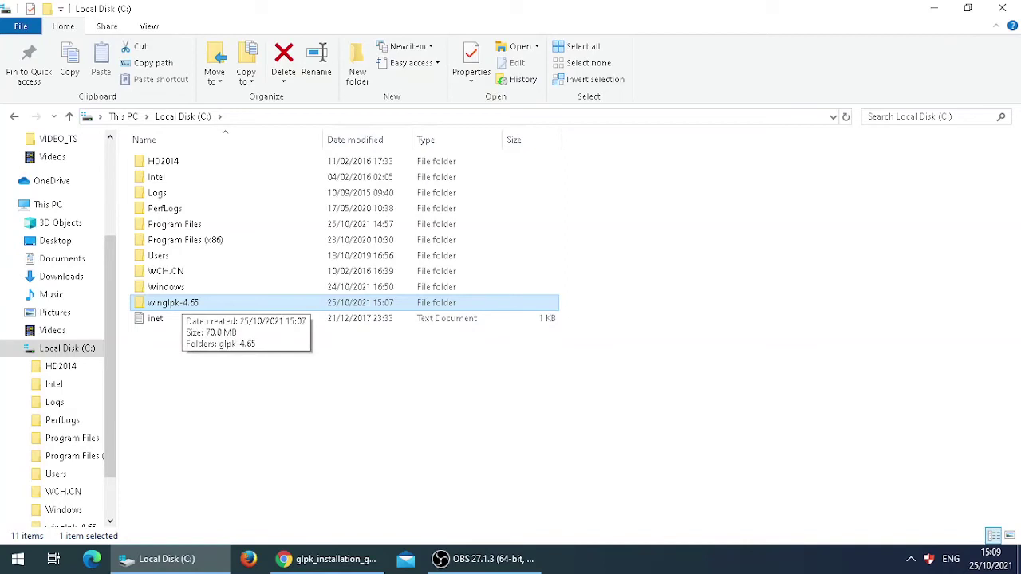
pyautogui.doubleClick(175, 304)
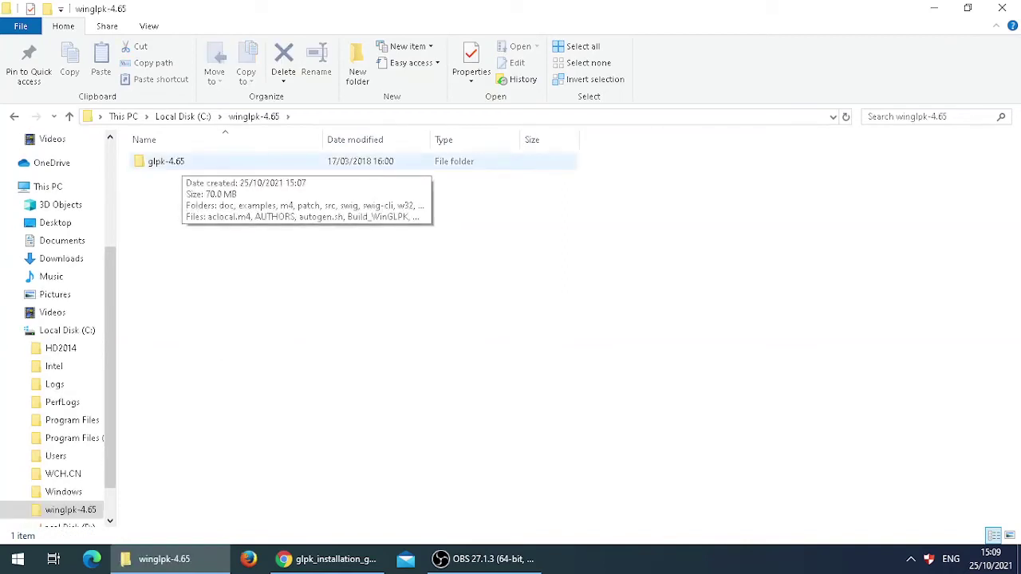
pyautogui.doubleClick(166, 162)
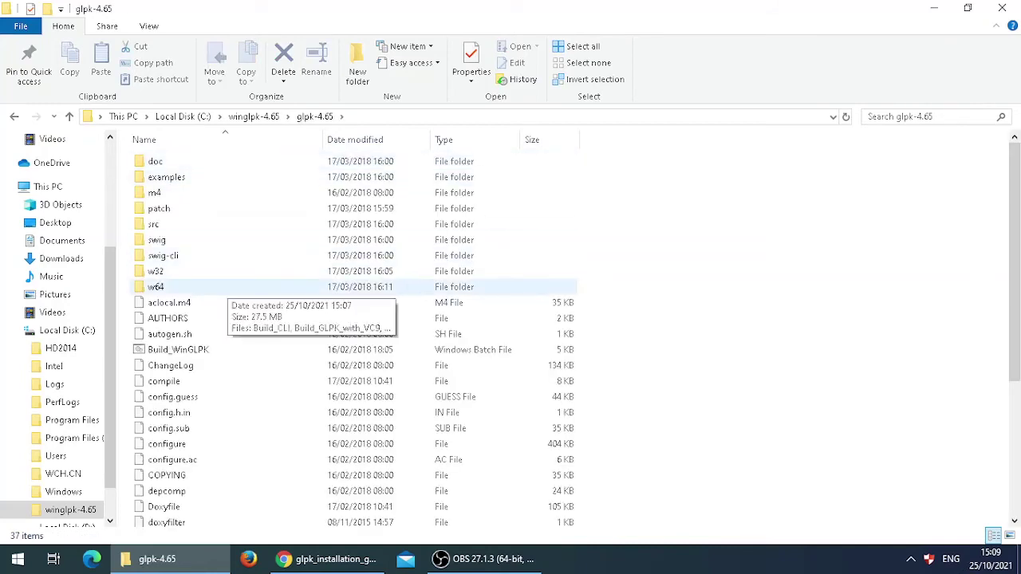
pyautogui.click(159, 271)
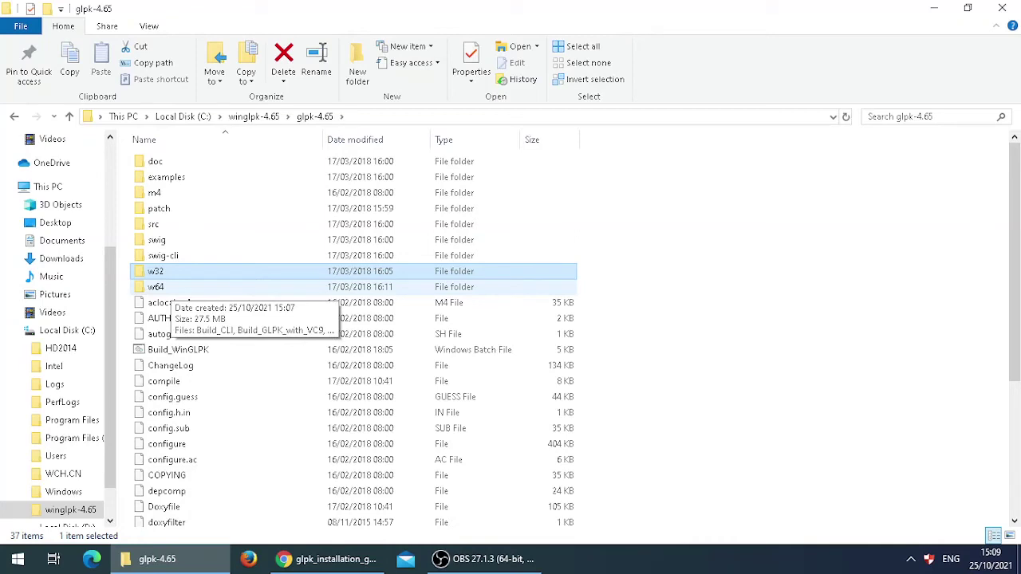
pyautogui.click(155, 288)
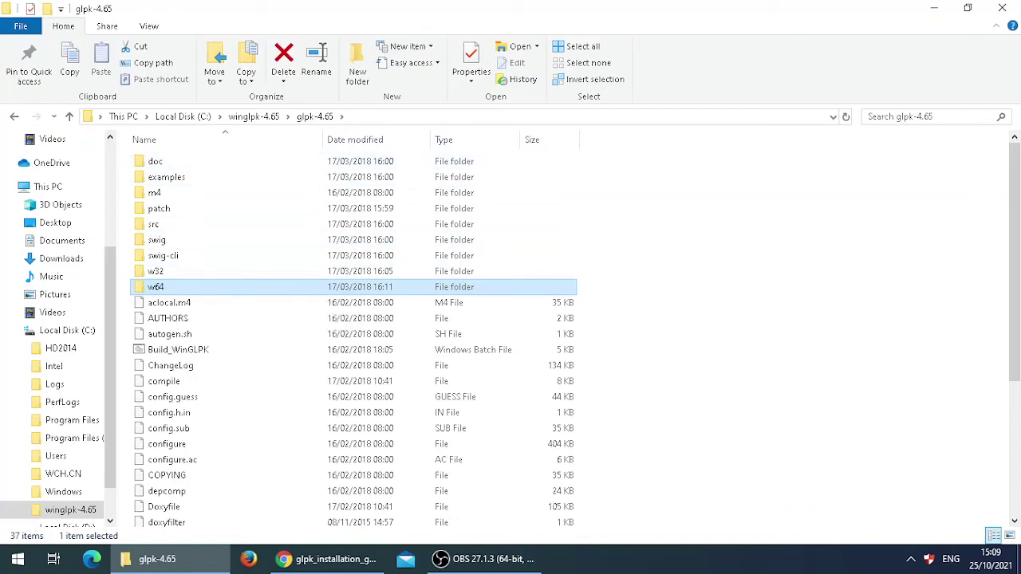
# - Extend the current folder path to C:\winglpk-4.65\glpk-4.65\w64 and copy the full path to the clipboard
pyautogui.hotkey('alt', 'd')
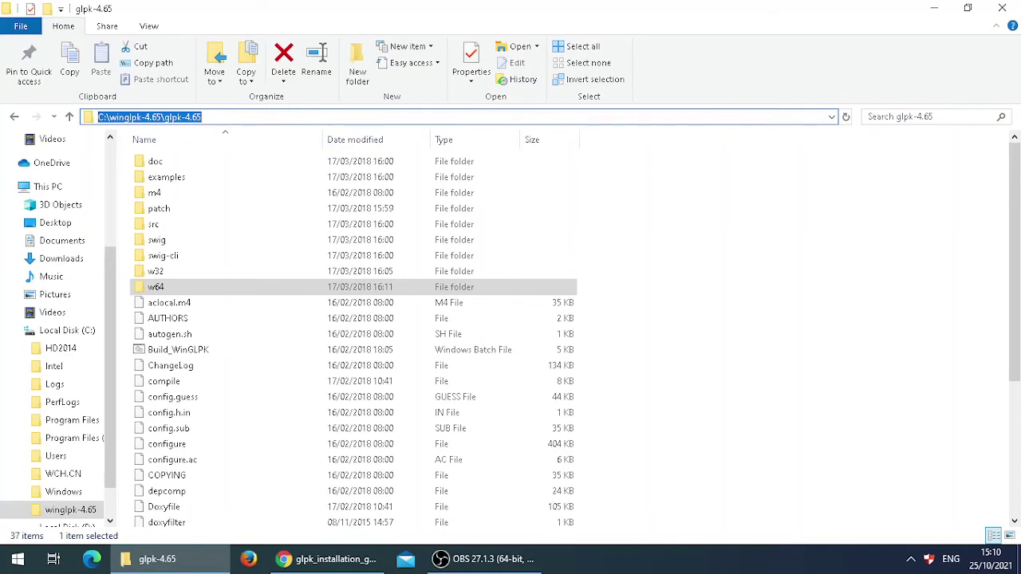
pyautogui.press('End')
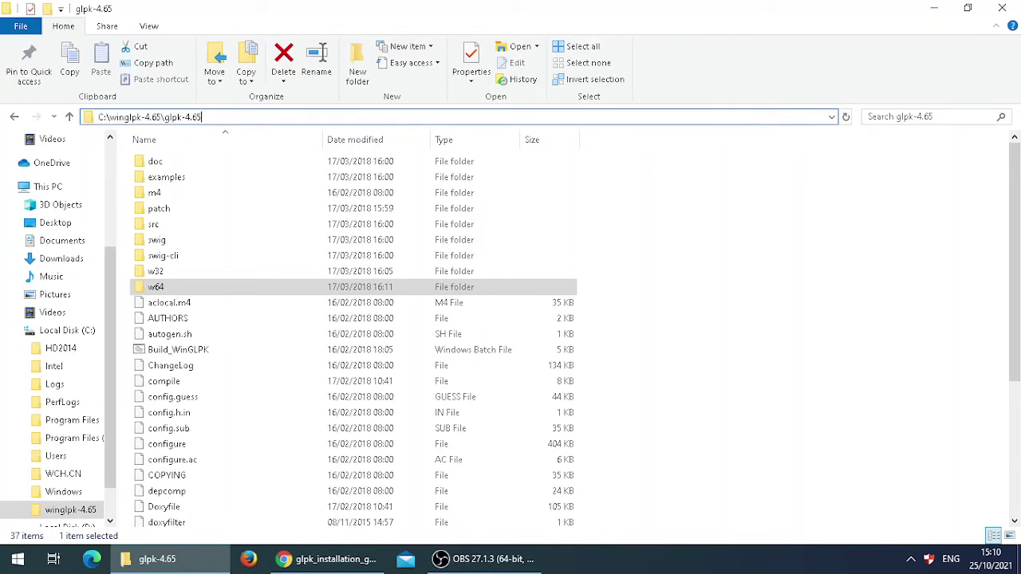
pyautogui.write('\\')
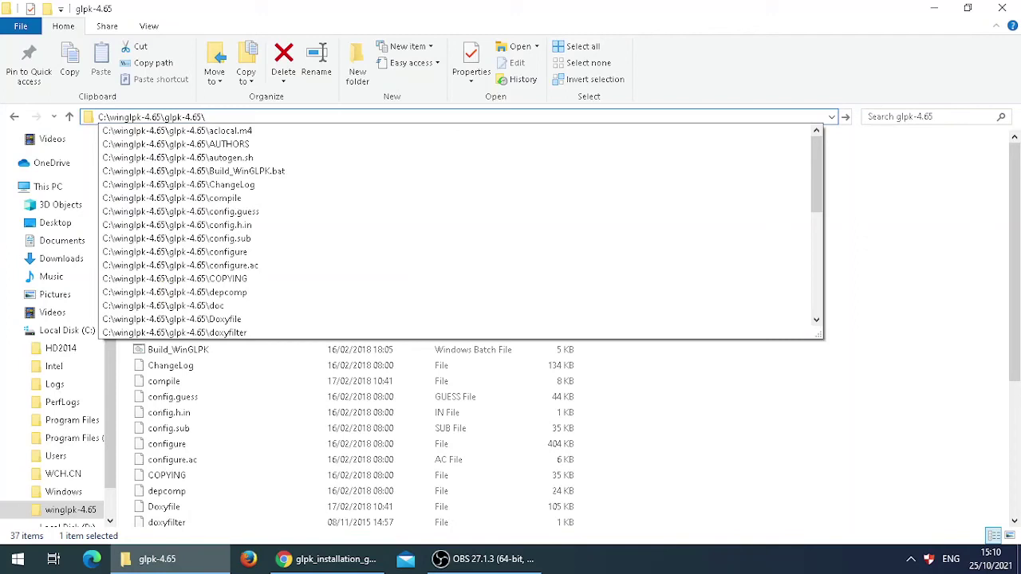
pyautogui.write('w')
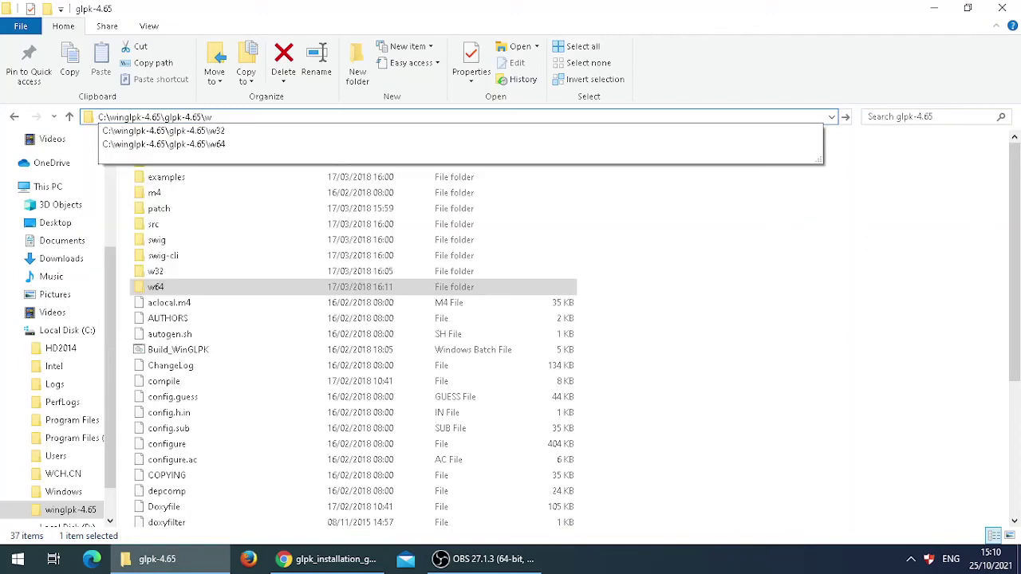
pyautogui.write('64')
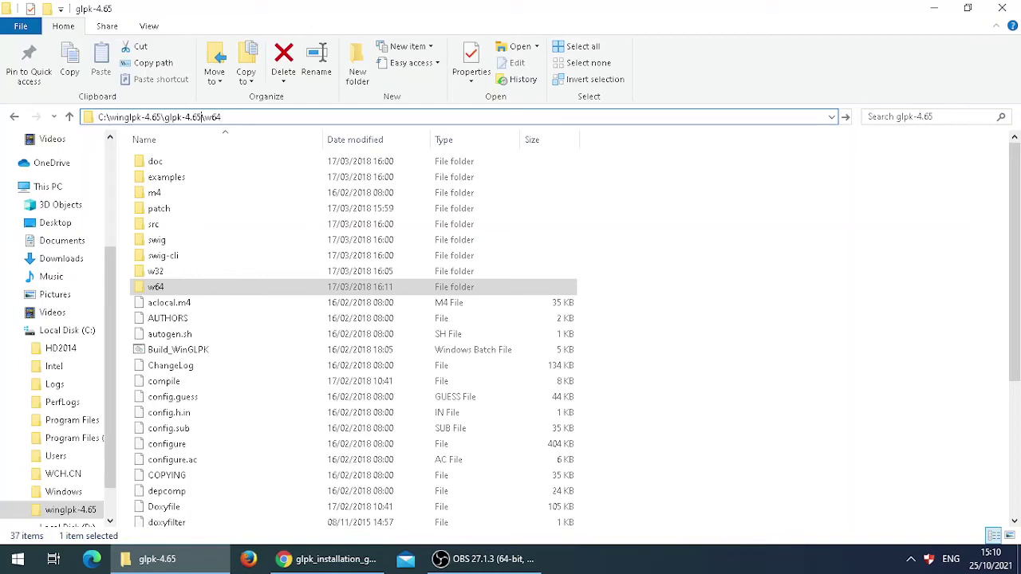
pyautogui.moveTo(202, 117); pyautogui.dragTo(221, 118)
pyautogui.click(222, 117)
pyautogui.moveTo(221, 117); pyautogui.dragTo(98, 117)
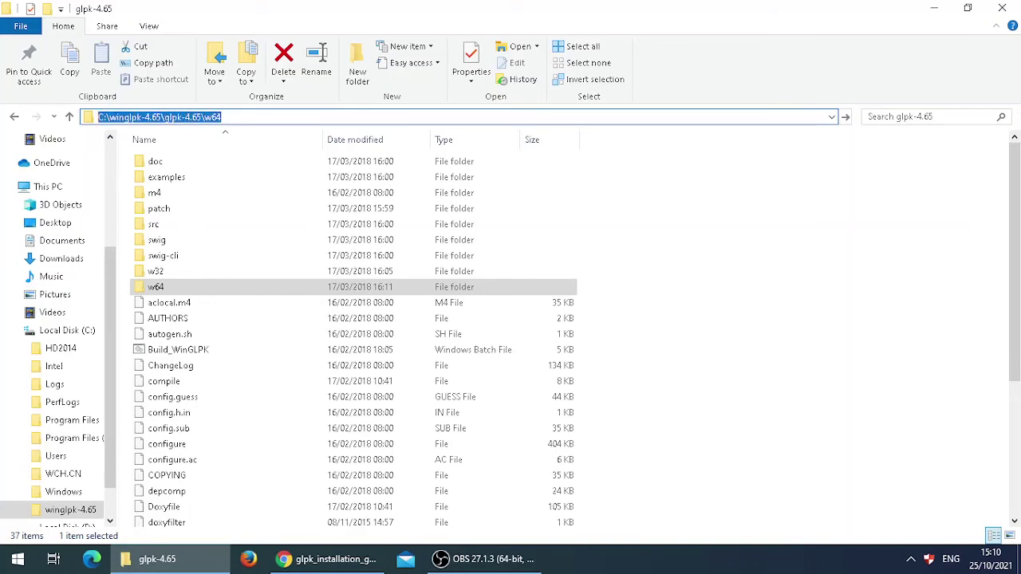
pyautogui.rightClick(119, 118)
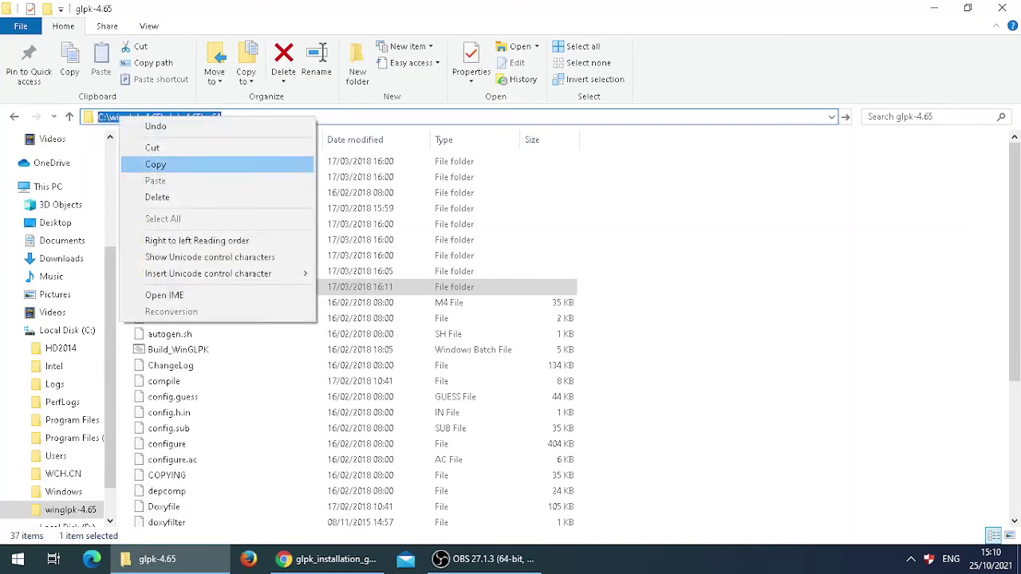
pyautogui.click(156, 163)
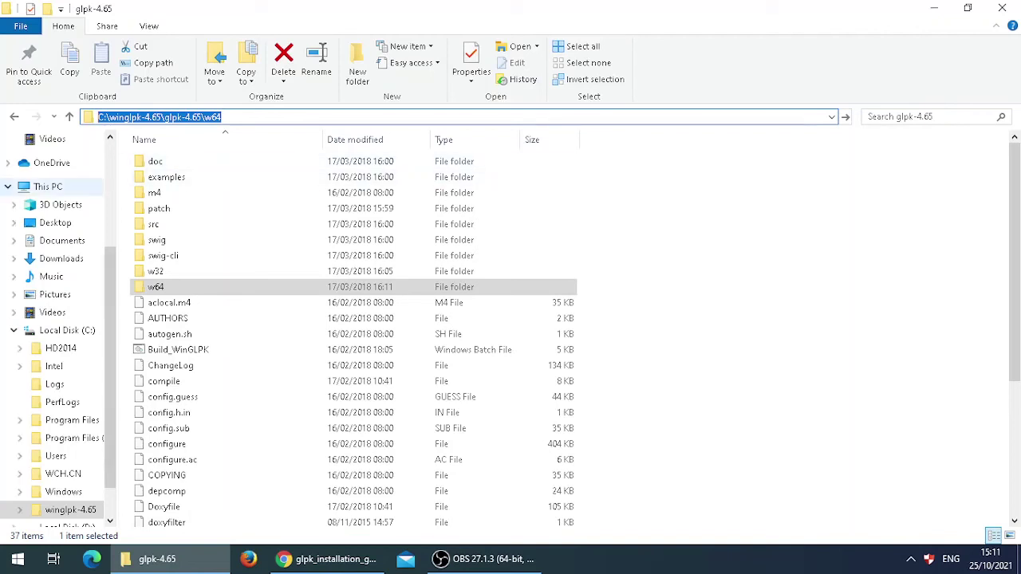
# - Open the Environment Variables settings from the computer's advanced System Properties
pyautogui.rightClick(54, 186)
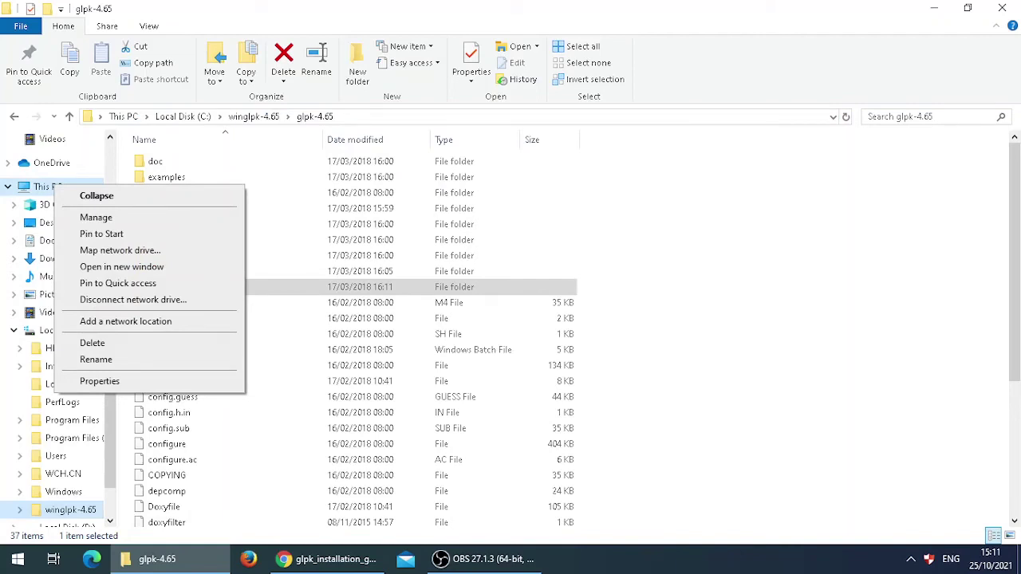
pyautogui.press('Escape')
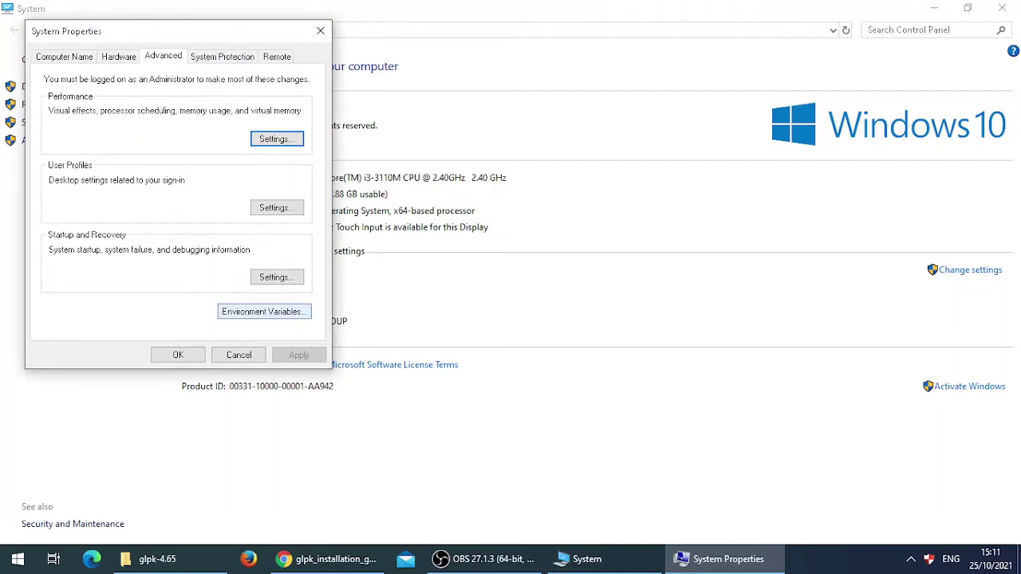
pyautogui.click(264, 311)
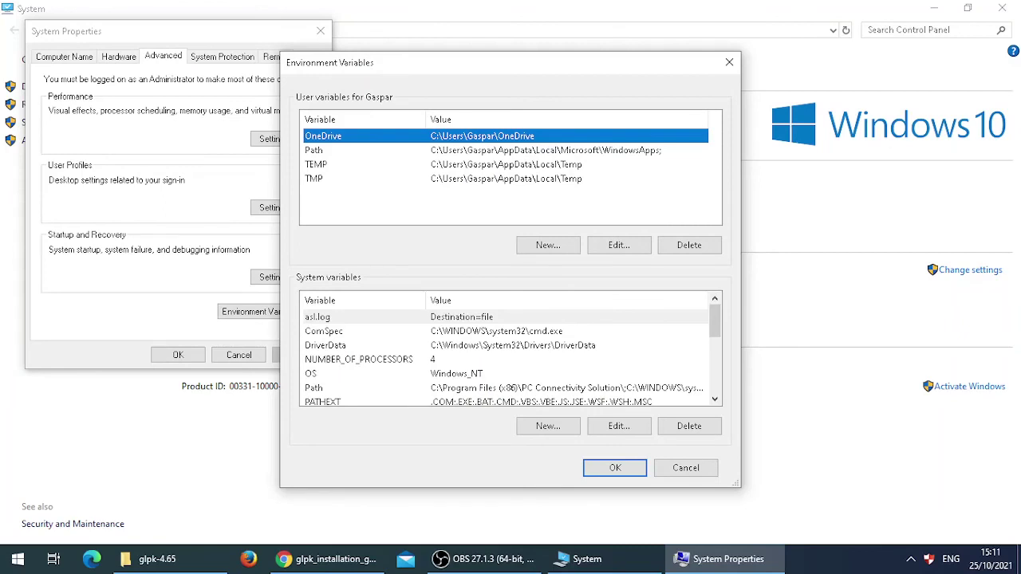
# - Add the copied path C:\winglpk-4.65\glpk-4.65\w64 as a new entry in the system Path variable
pyautogui.click(313, 387)
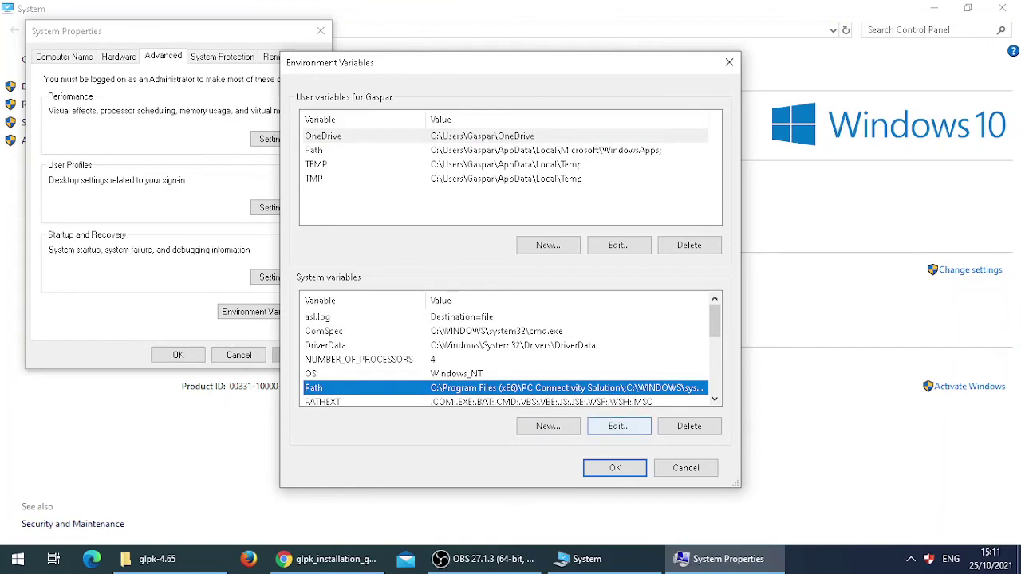
pyautogui.click(619, 426)
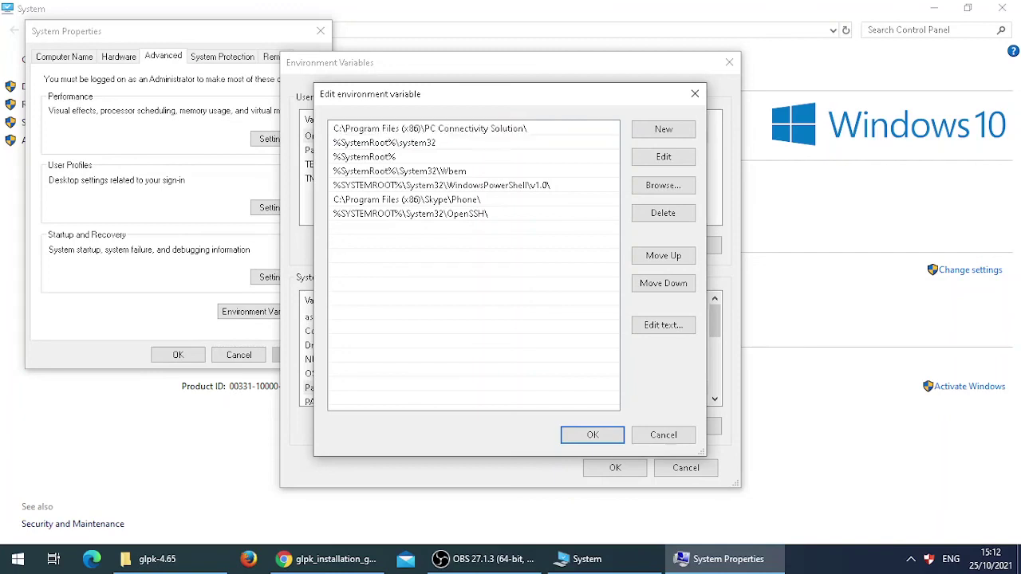
pyautogui.doubleClick(474, 228)
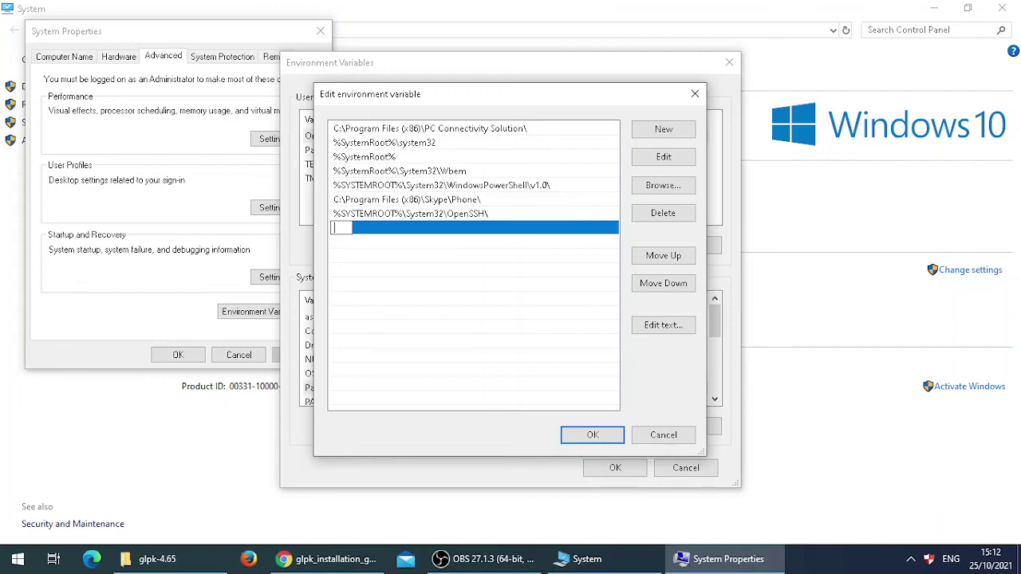
pyautogui.rightClick(343, 228)
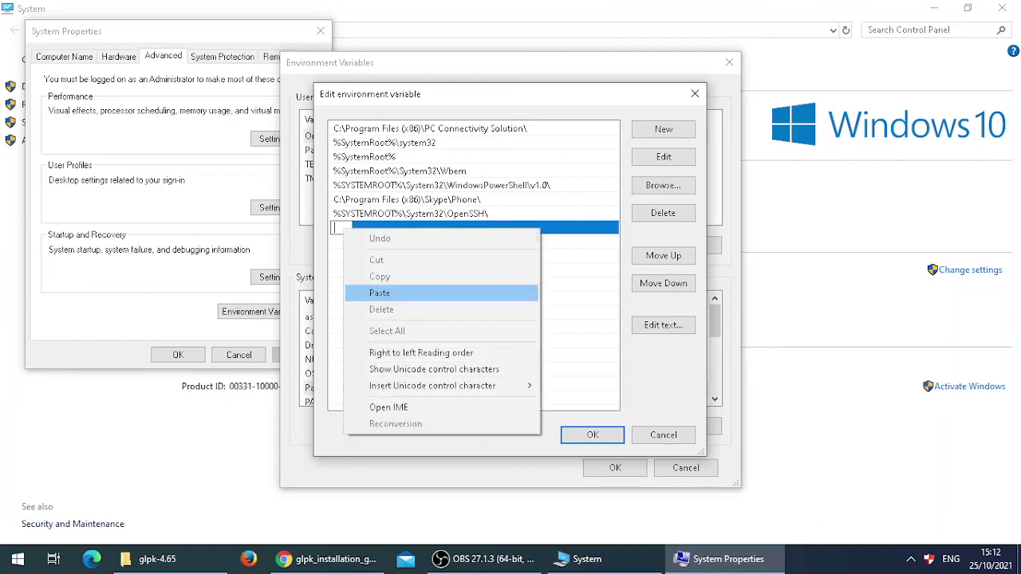
pyautogui.click(379, 293)
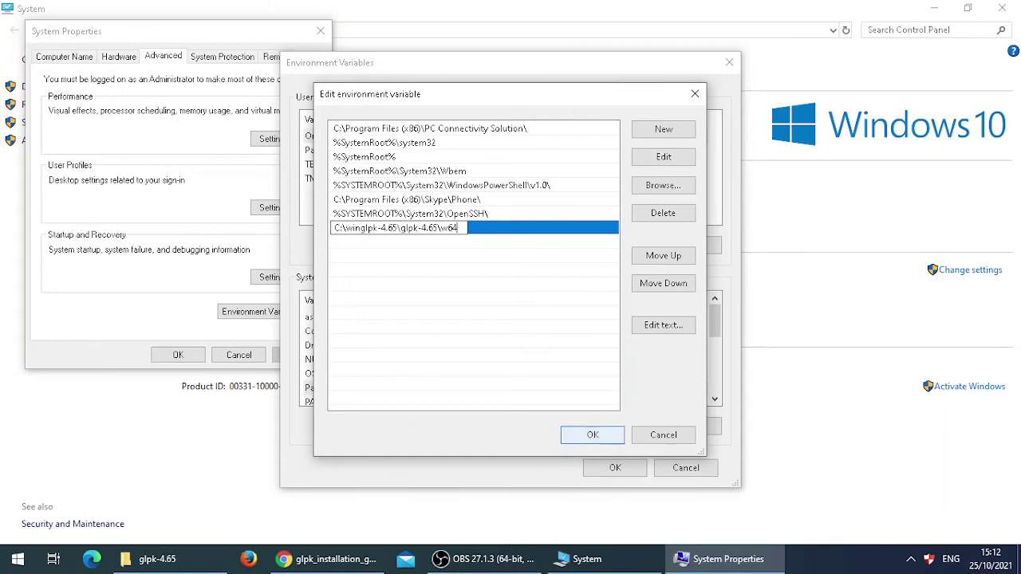
pyautogui.click(592, 435)
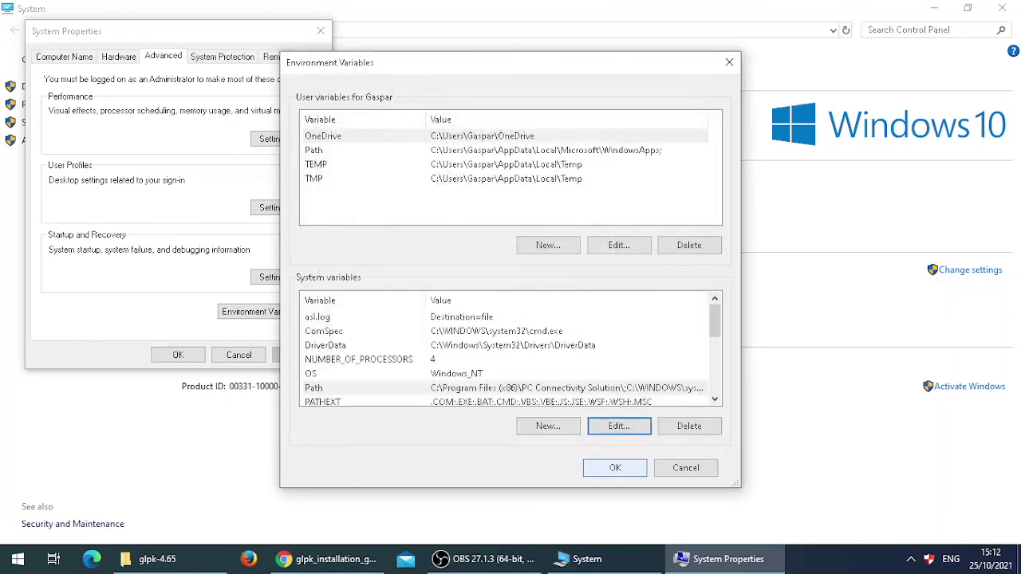
# - Save the environment variable changes and close the System Properties dialog
pyautogui.click(615, 468)
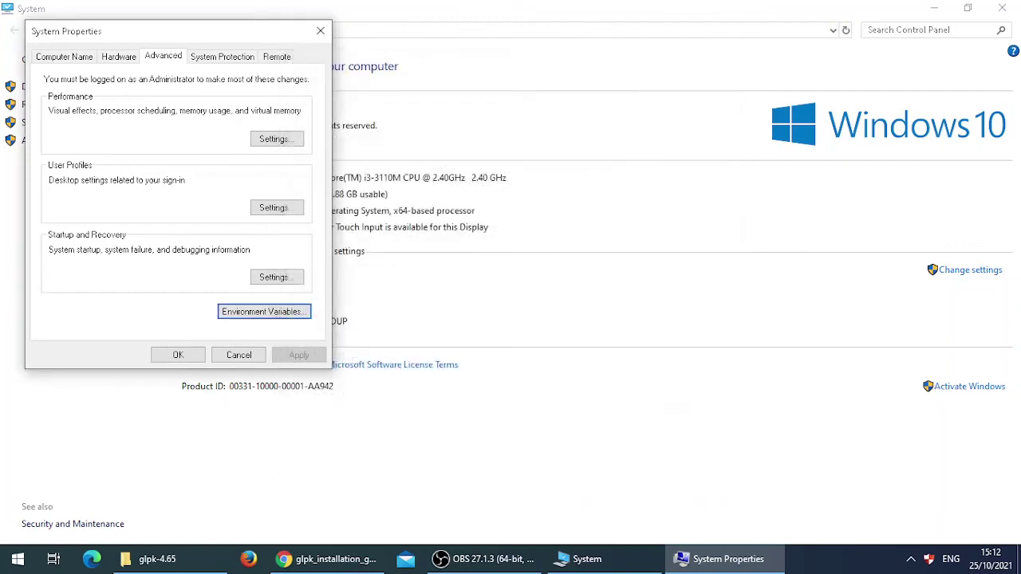
pyautogui.click(178, 354)
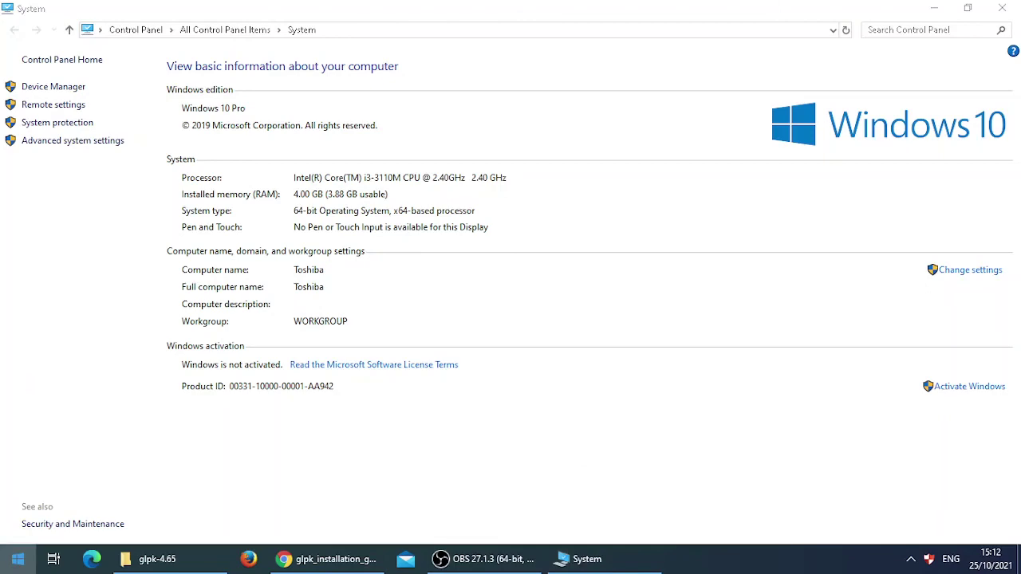
# - Open Command Prompt and run glpsol to test that the GLPK solver is reachable through the system Path
pyautogui.click(18, 558)
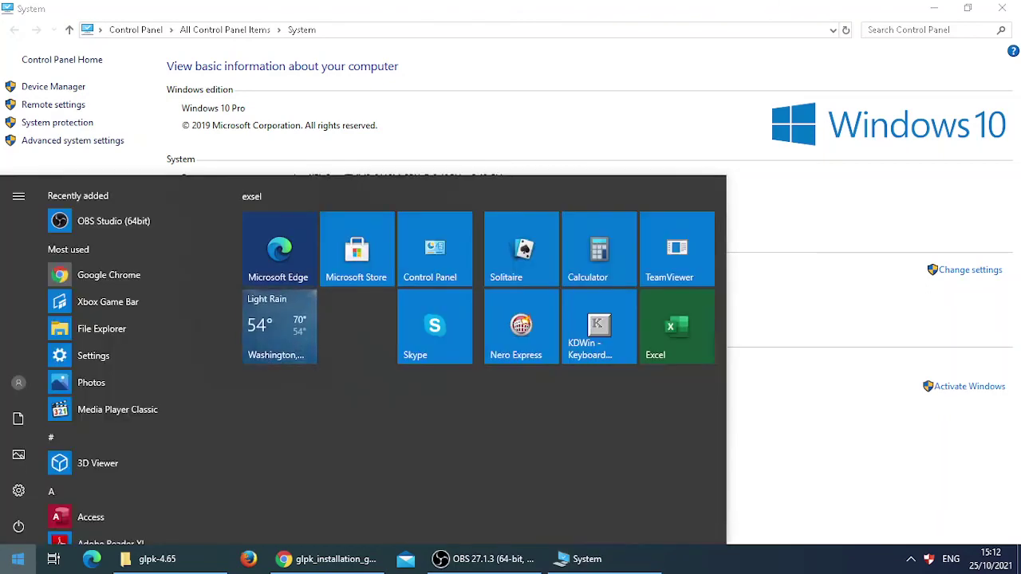
pyautogui.write('comman')
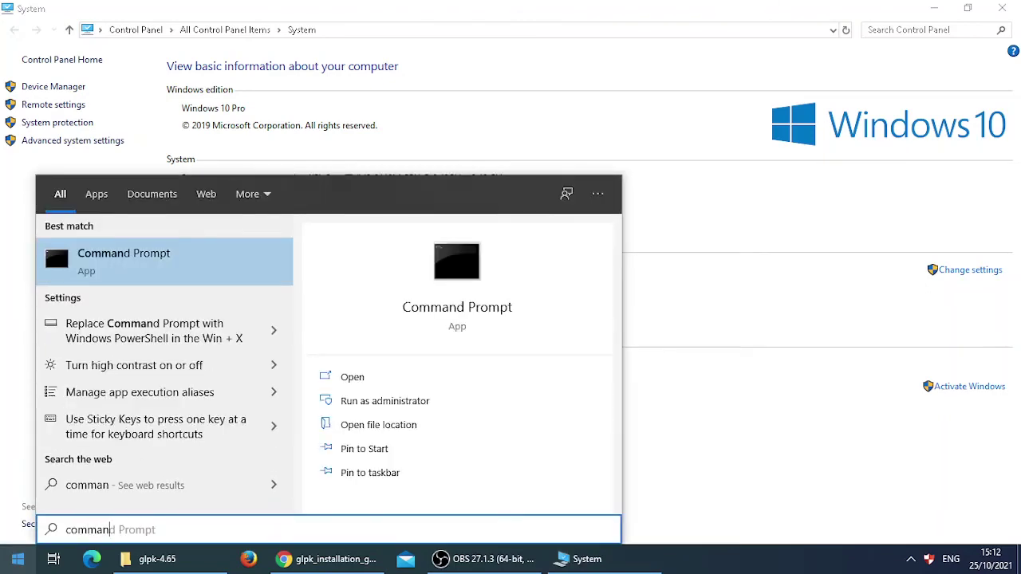
pyautogui.press('Return')
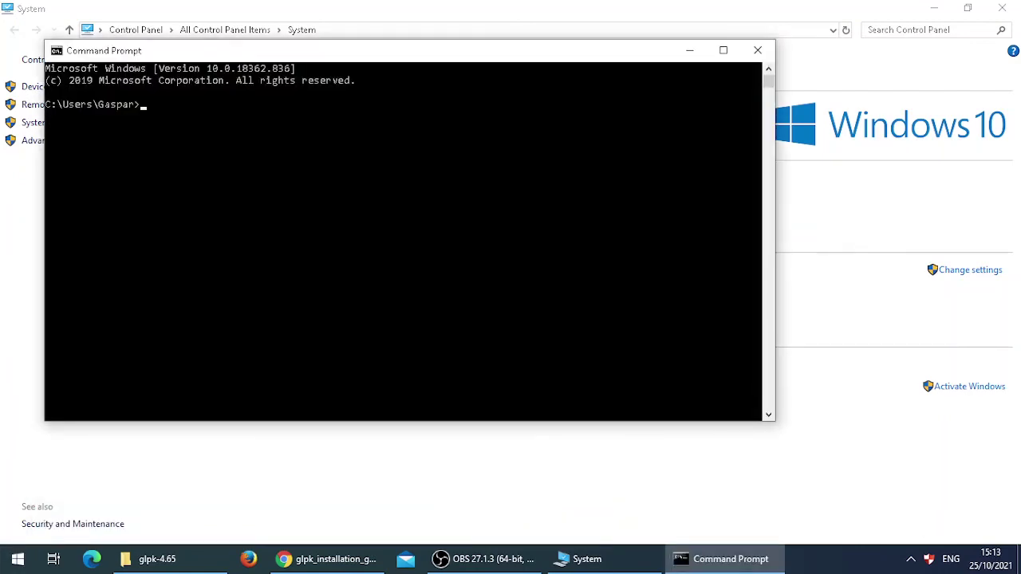
pyautogui.write('glpsol')
pyautogui.press('Return')
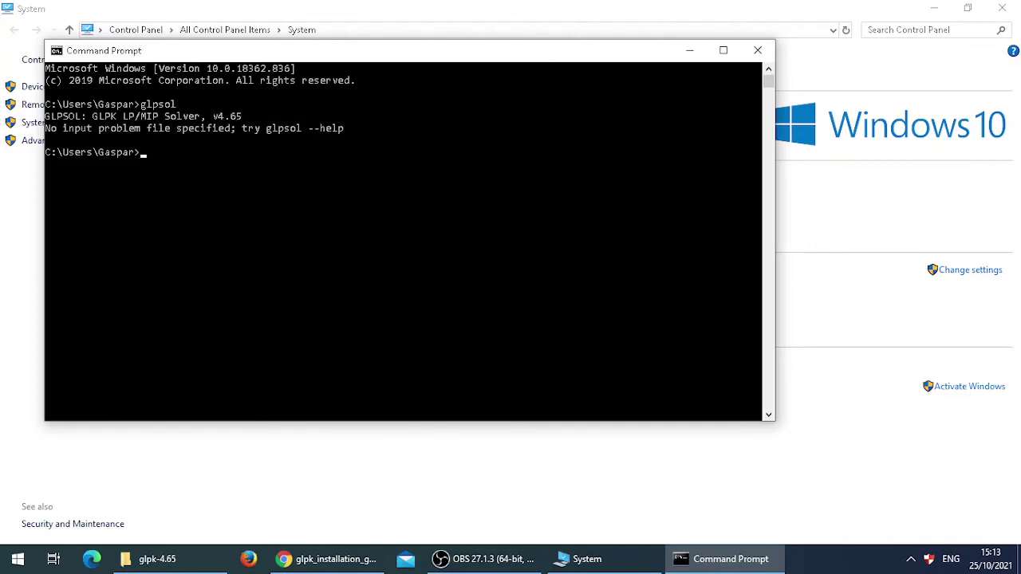